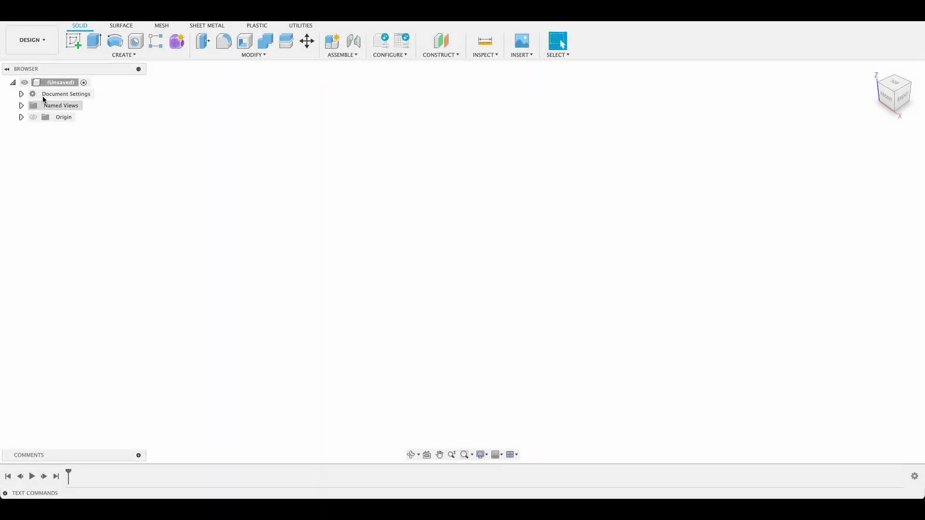
Sketch on the YZ plane a 7.5 mm line from the origin at 45°
click(74, 41)
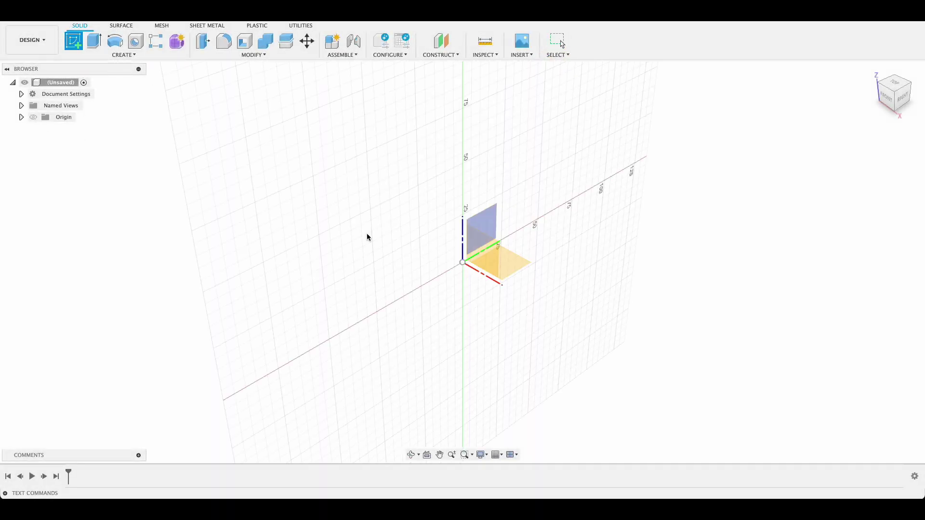
click(487, 228)
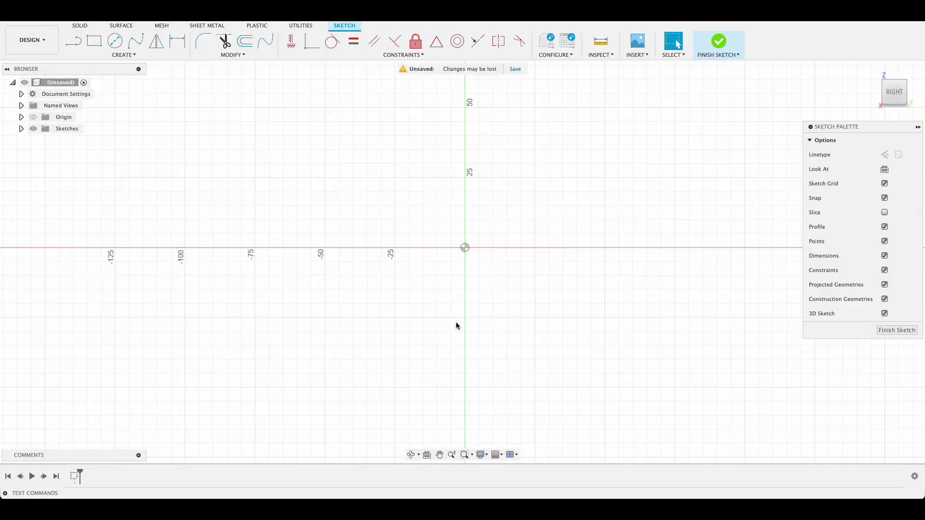
scroll(460, 289, up, 3)
middle_drag(496, 167, 498, 198)
key(l)
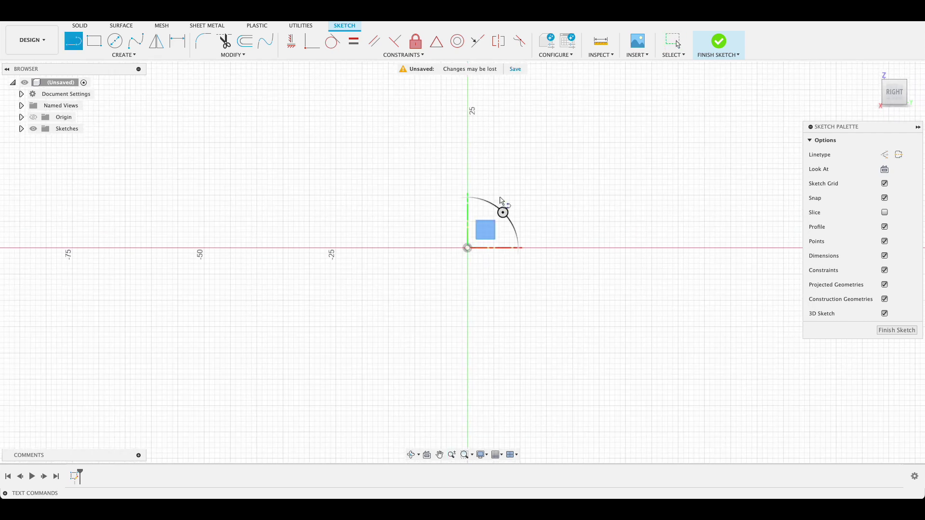
click(467, 248)
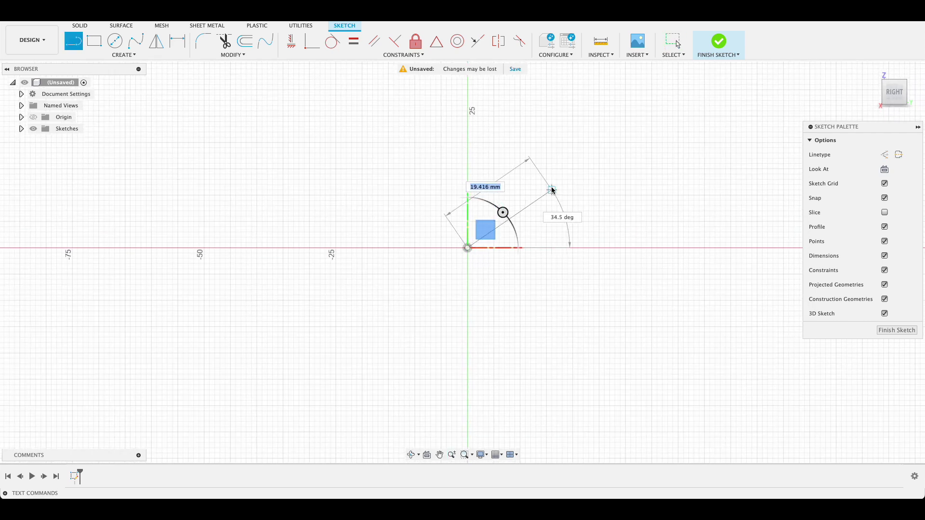
text(7.5)
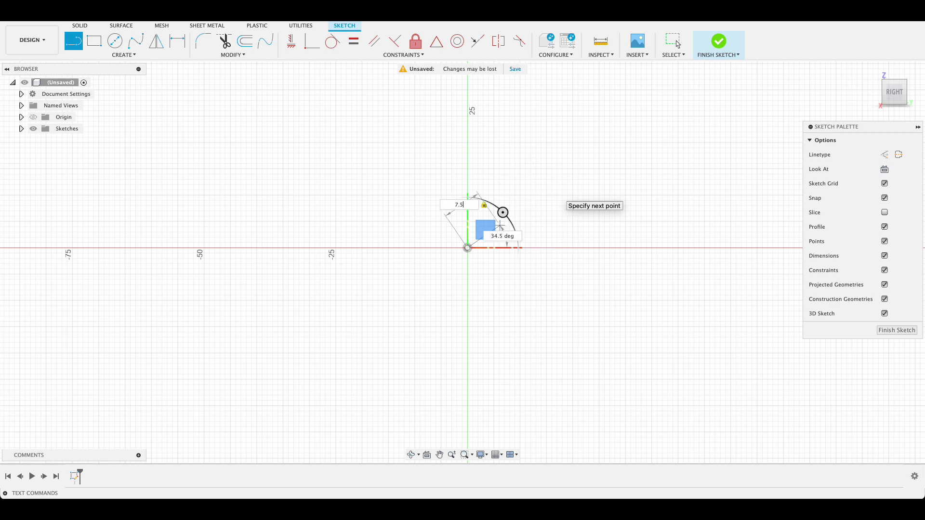
key(Tab)
key(Return)
click(677, 43)
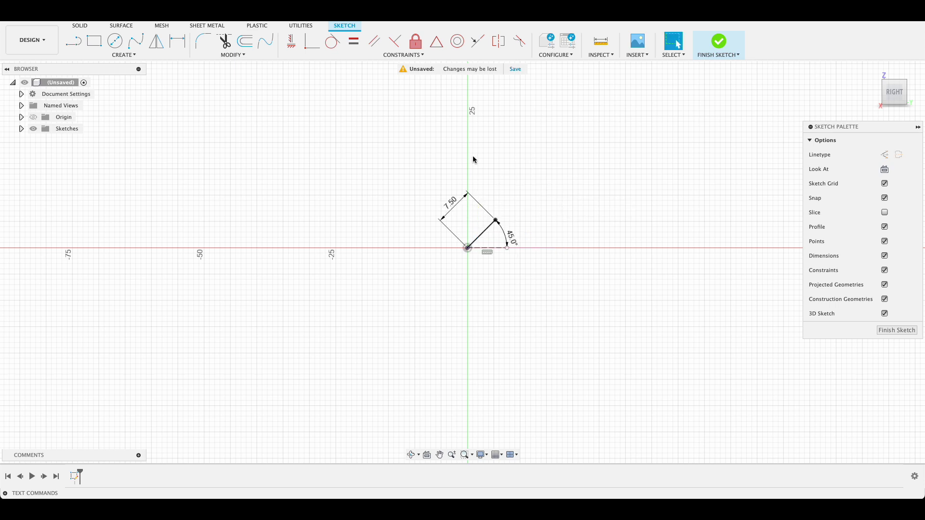
Draw a three-point arc slot from the origin to the line's far end
click(140, 58)
mouse_move(131, 127)
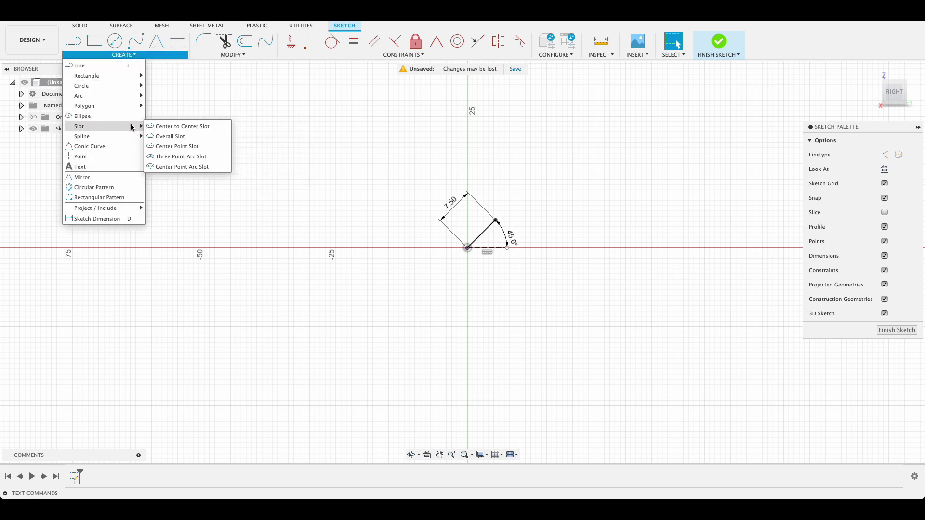
click(184, 159)
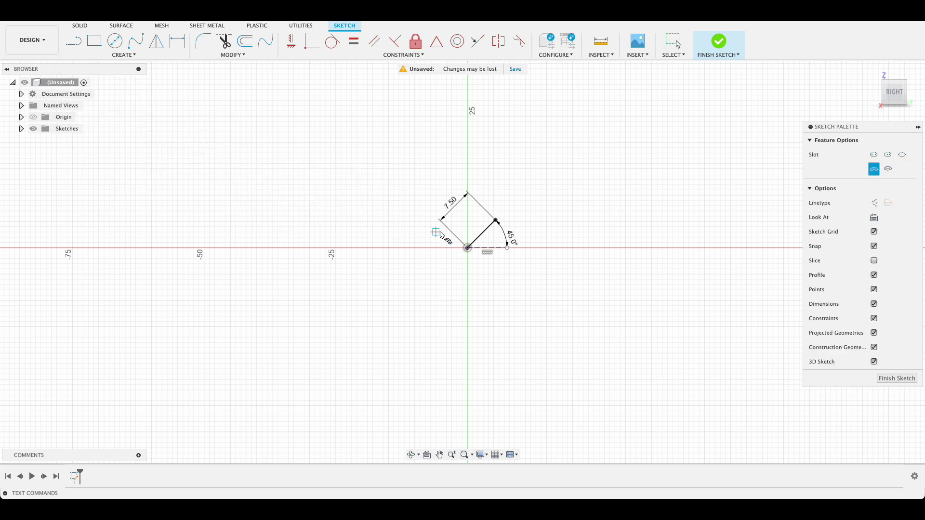
click(468, 248)
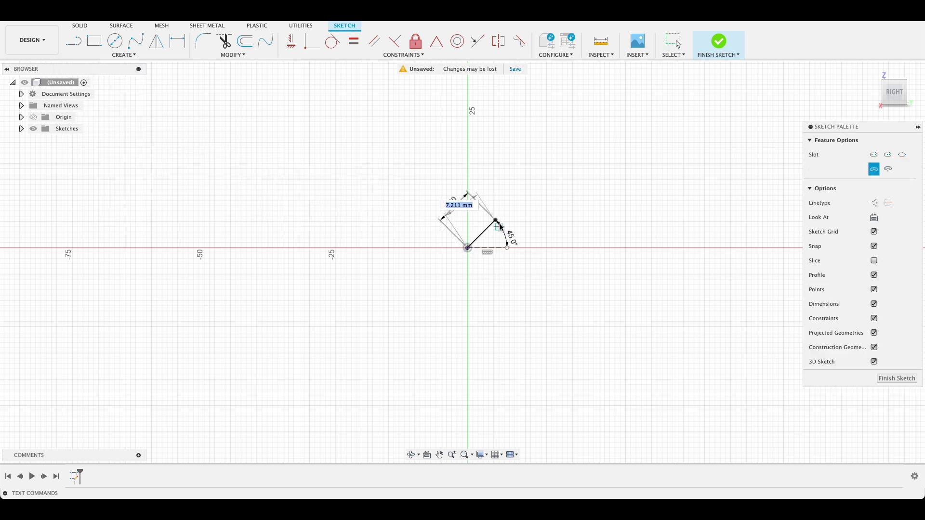
click(496, 221)
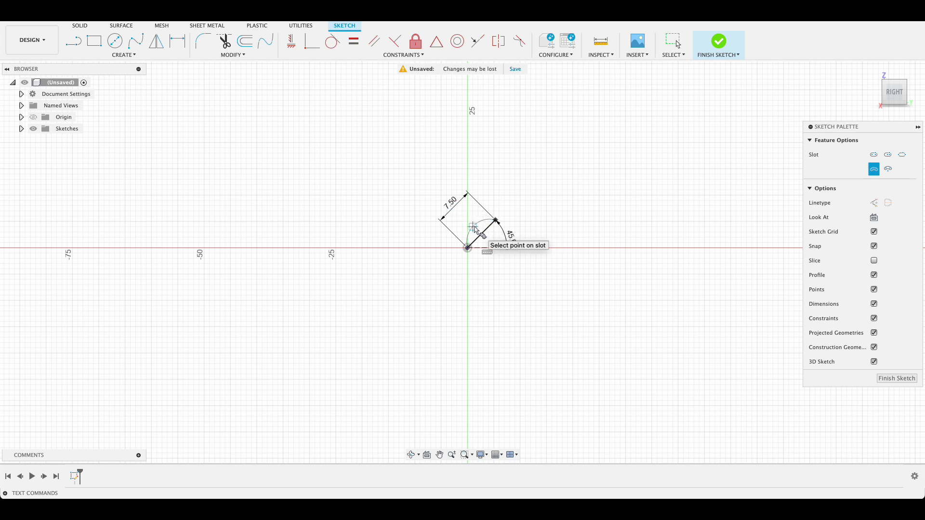
click(473, 225)
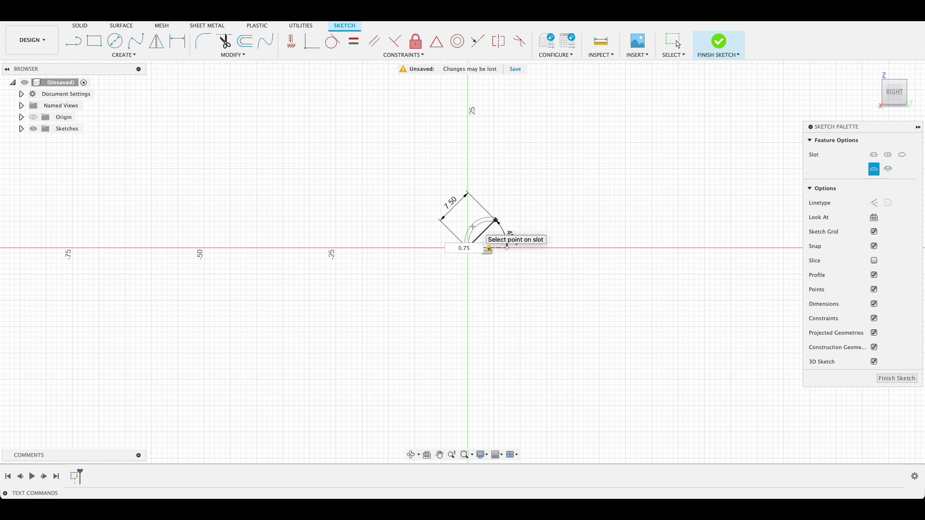
click(496, 226)
scroll(480, 223, up, 5)
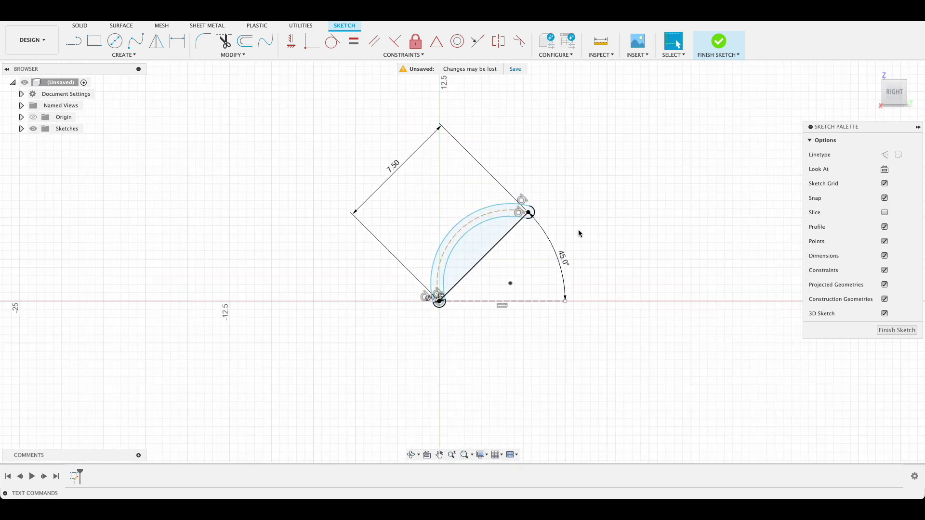
Dimension the slot's centre arc to a 10 mm radius and finish the sketch
key(d)
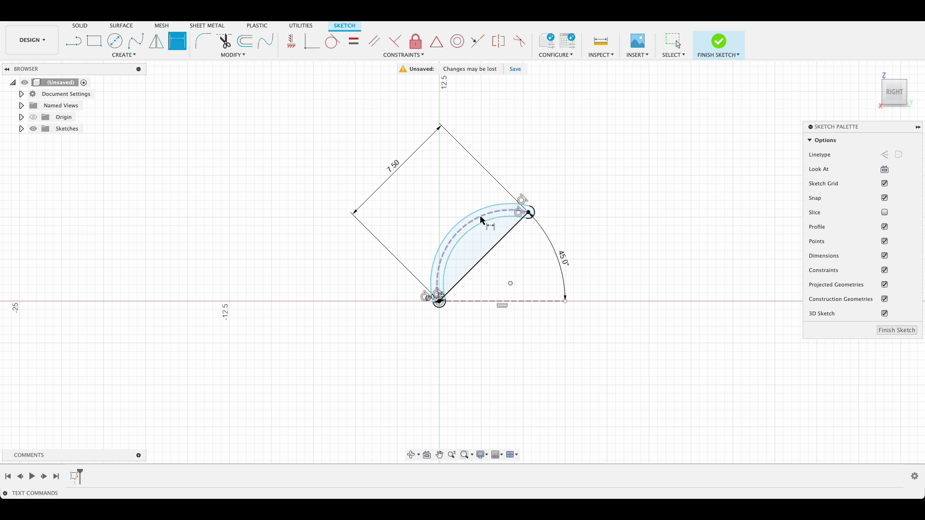
click(482, 216)
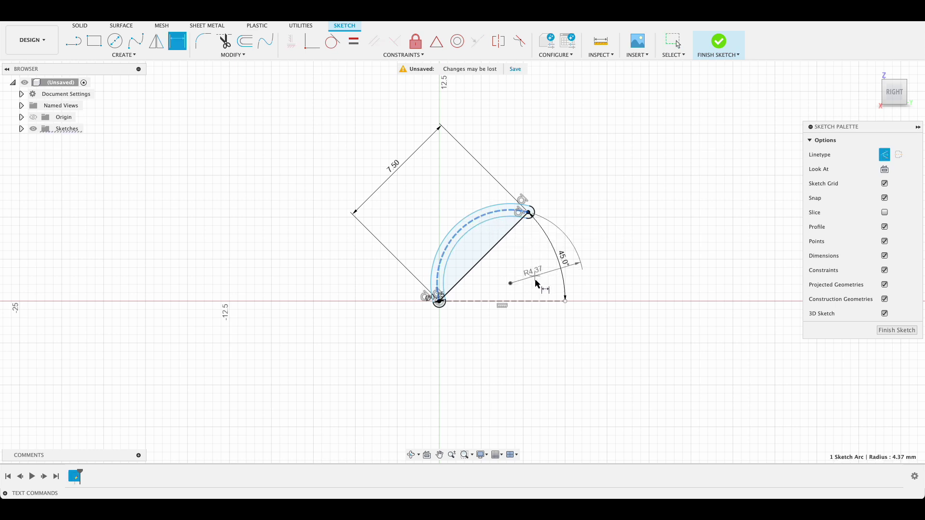
click(536, 285)
text(10)
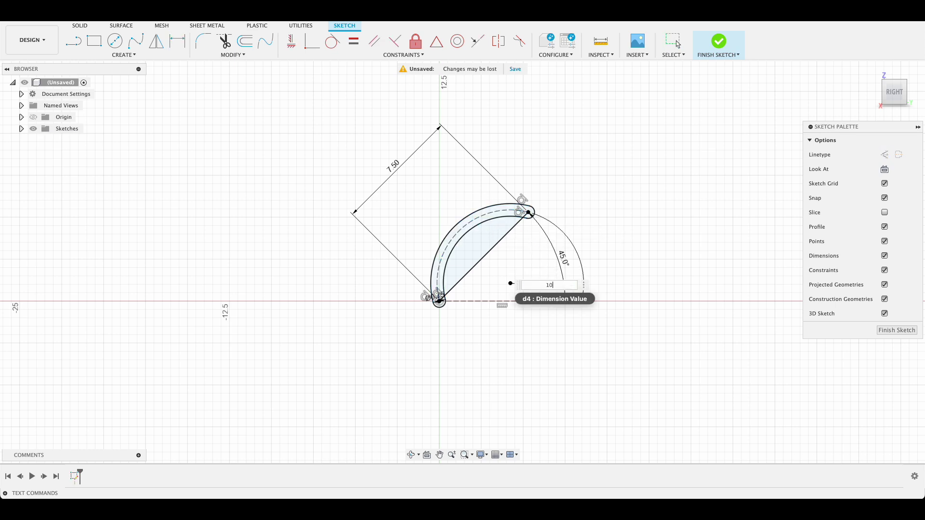
key(Return)
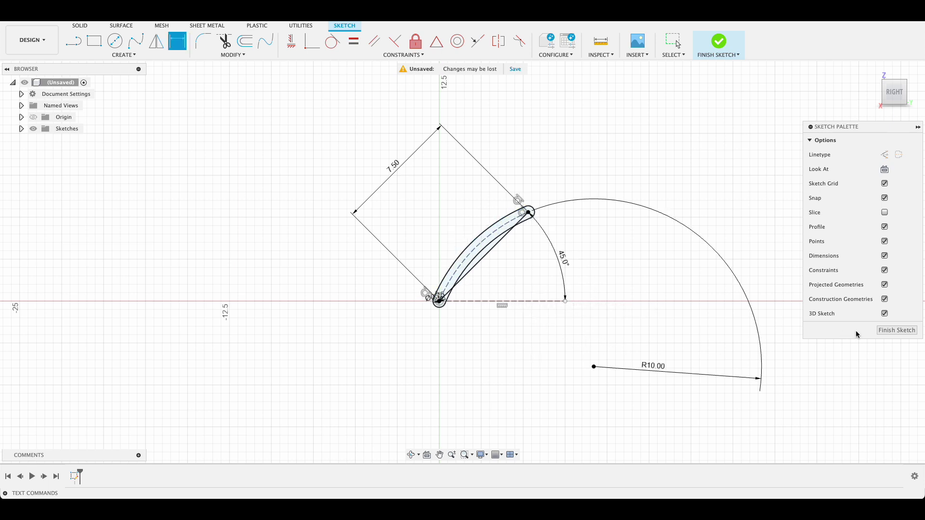
click(901, 331)
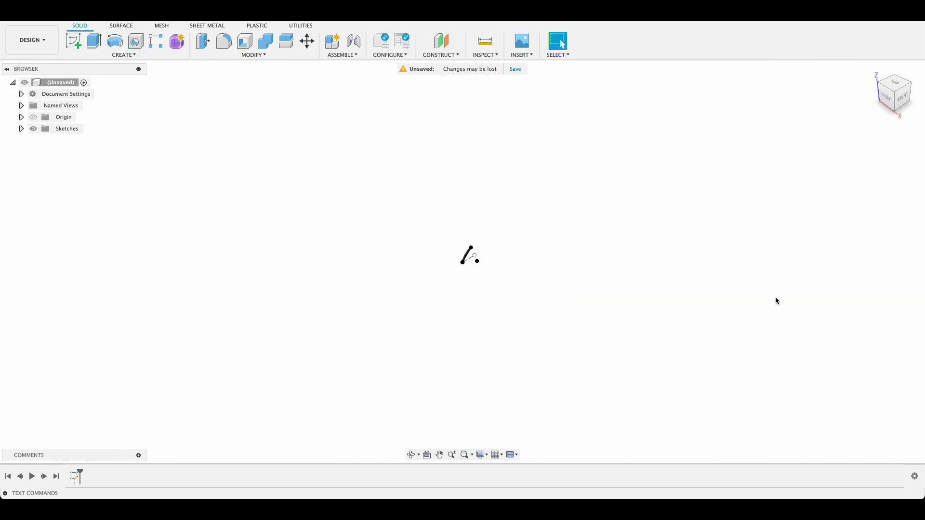
Add a construction plane offset 20 mm from the YZ plane
click(440, 54)
click(446, 65)
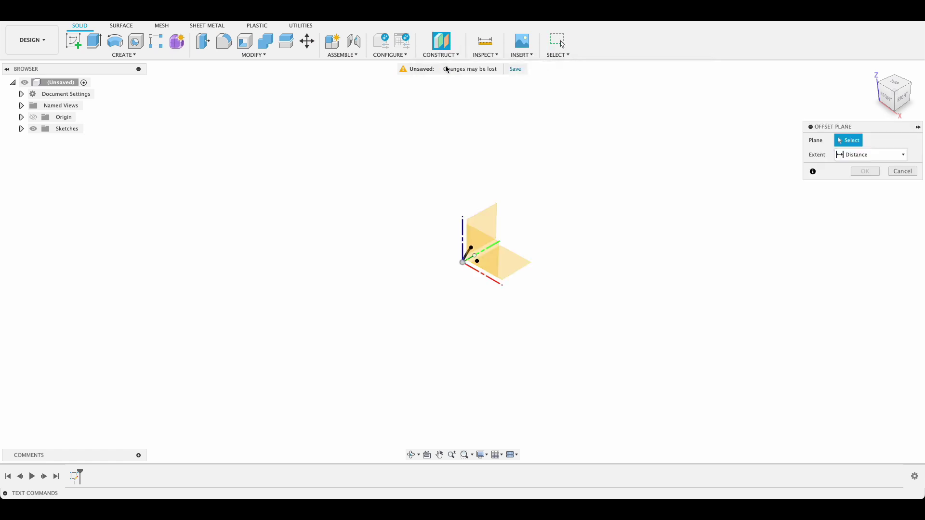
click(492, 220)
text(20)
key(Return)
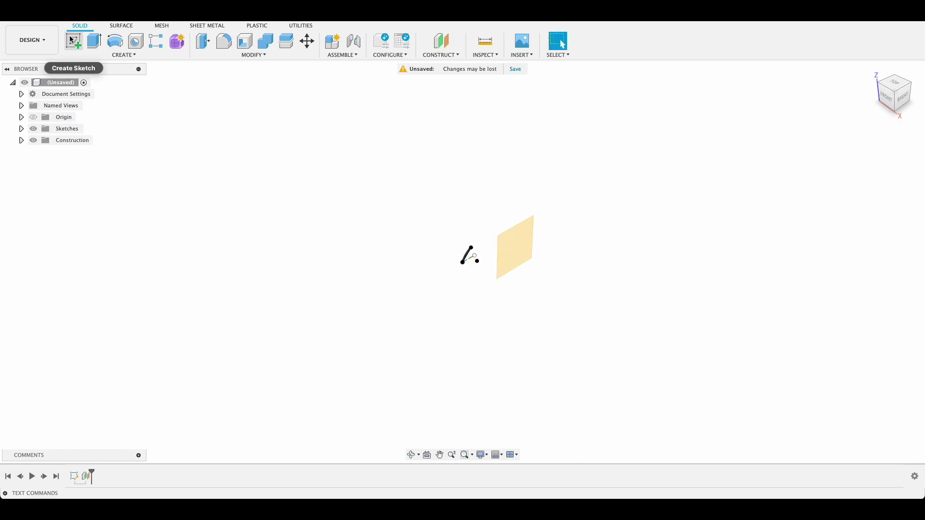
Sketch on the new plane a 15 mm line at 20°, starting below-left of the origin
click(74, 41)
click(525, 247)
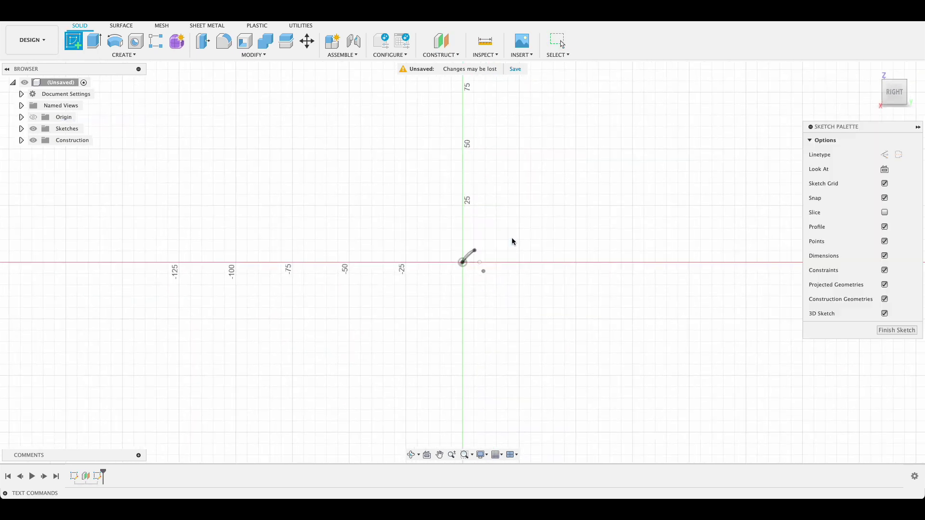
scroll(480, 263, up, 3)
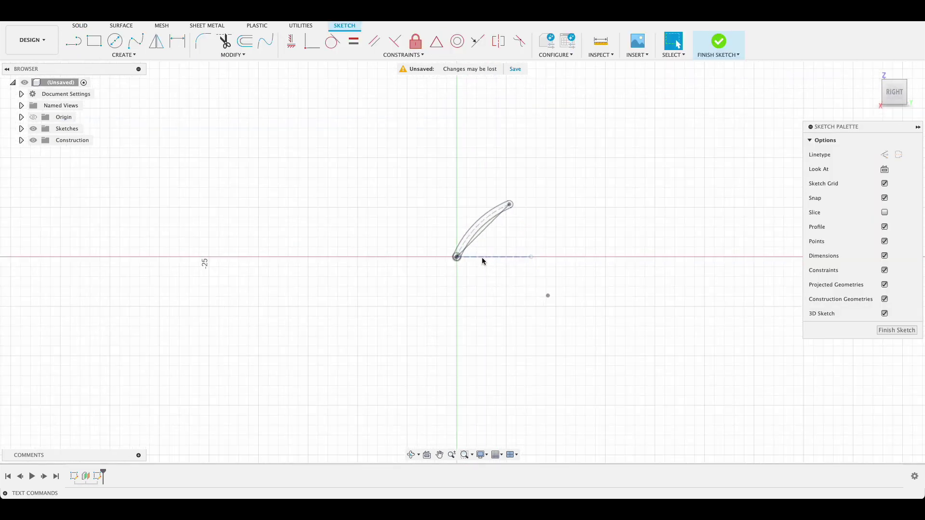
key(l)
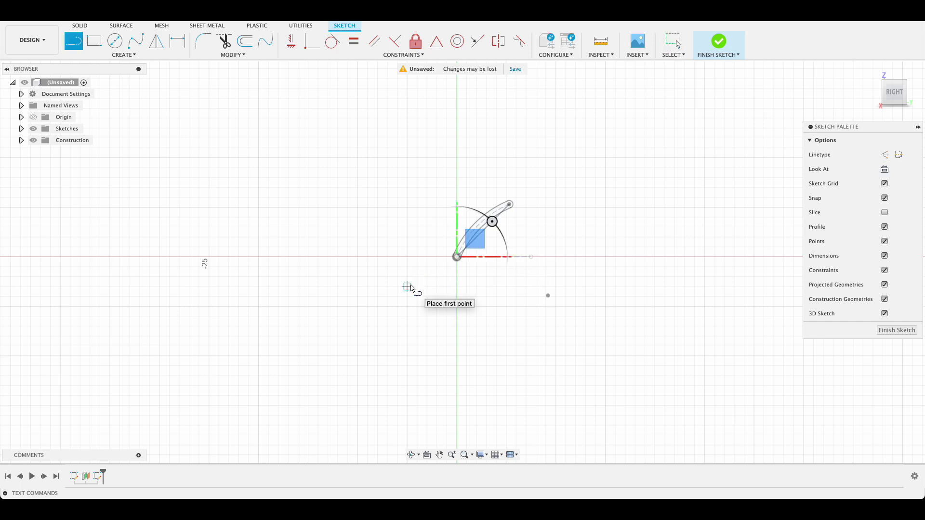
click(408, 287)
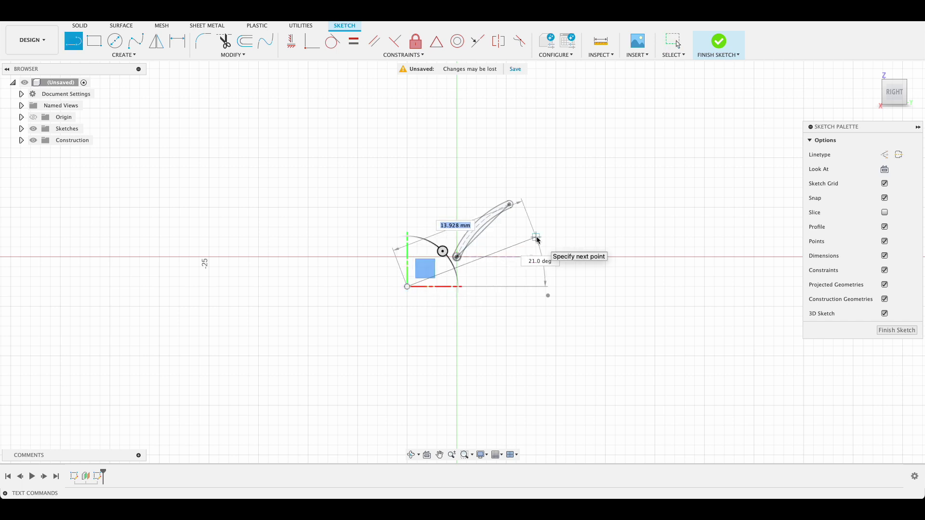
text(15)
key(Tab)
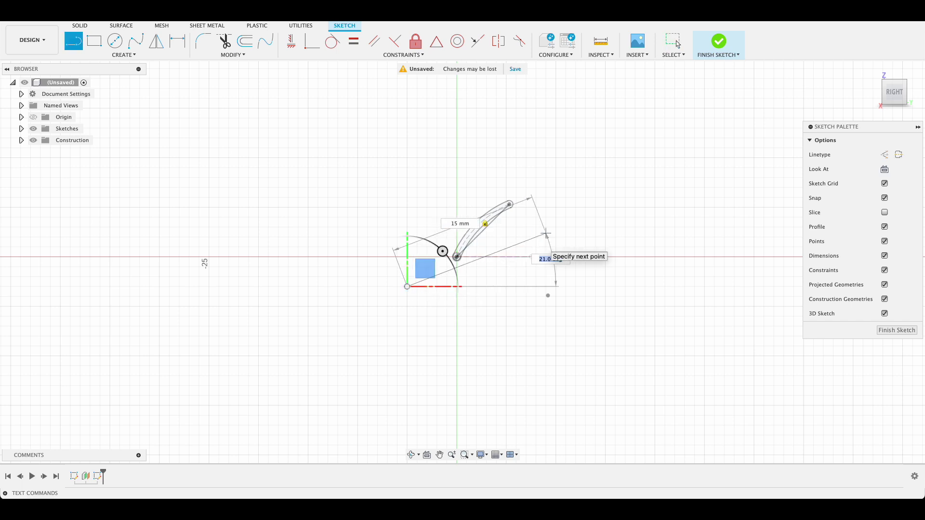
text(20)
key(Return)
key(Escape)
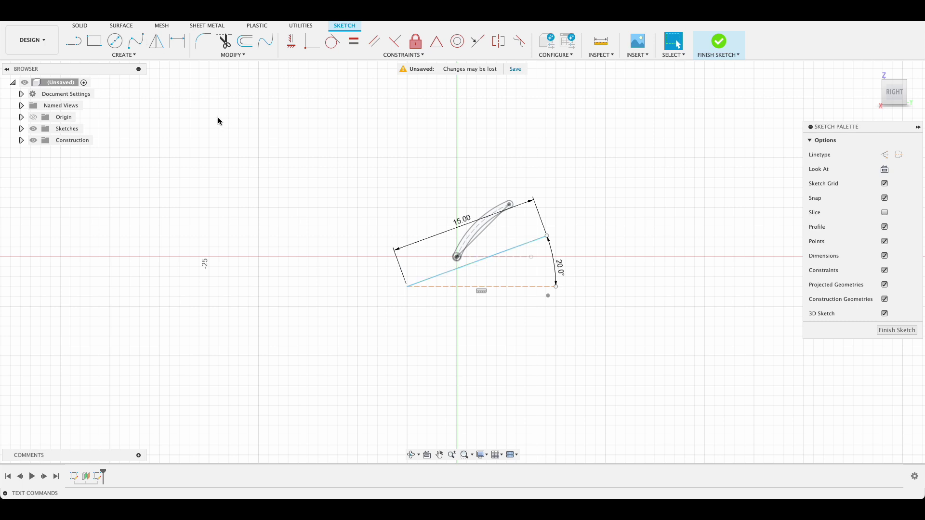
Dimension the angled line's lower-left endpoint 1.5 mm below the origin
click(174, 45)
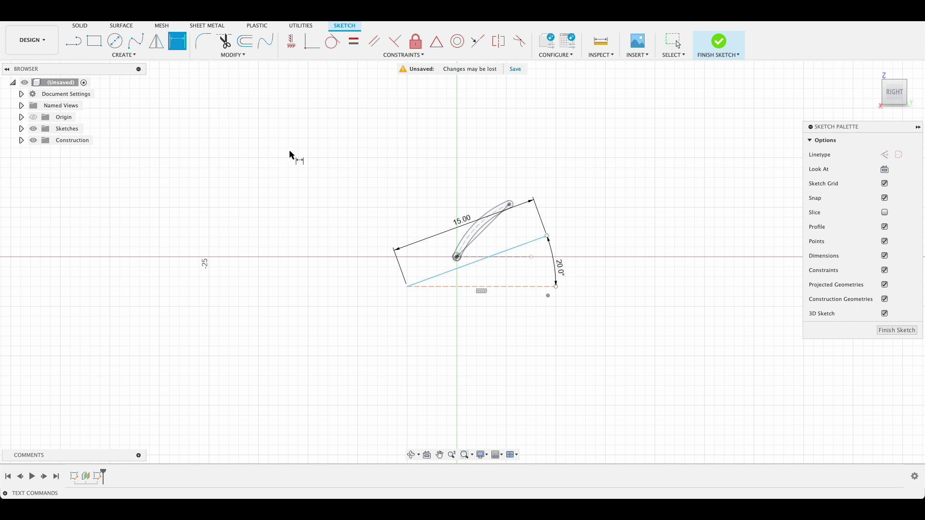
click(408, 287)
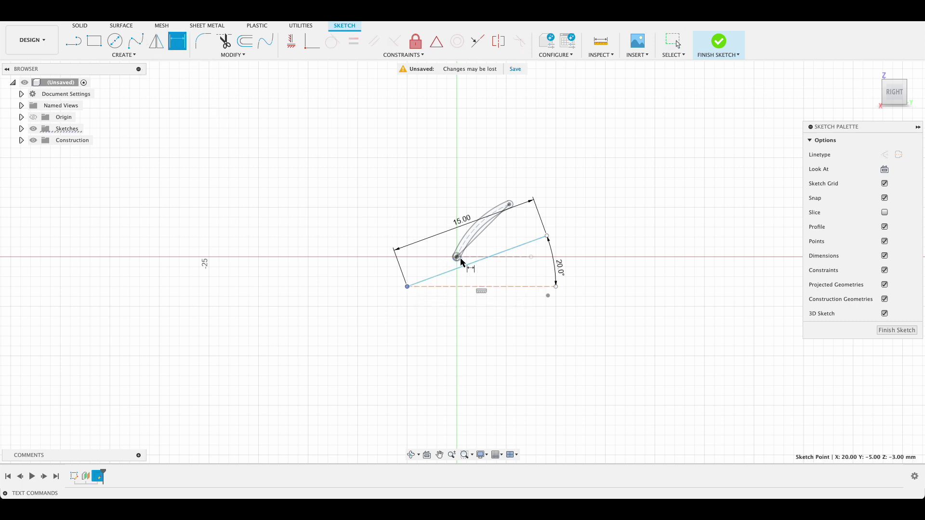
click(459, 258)
click(381, 270)
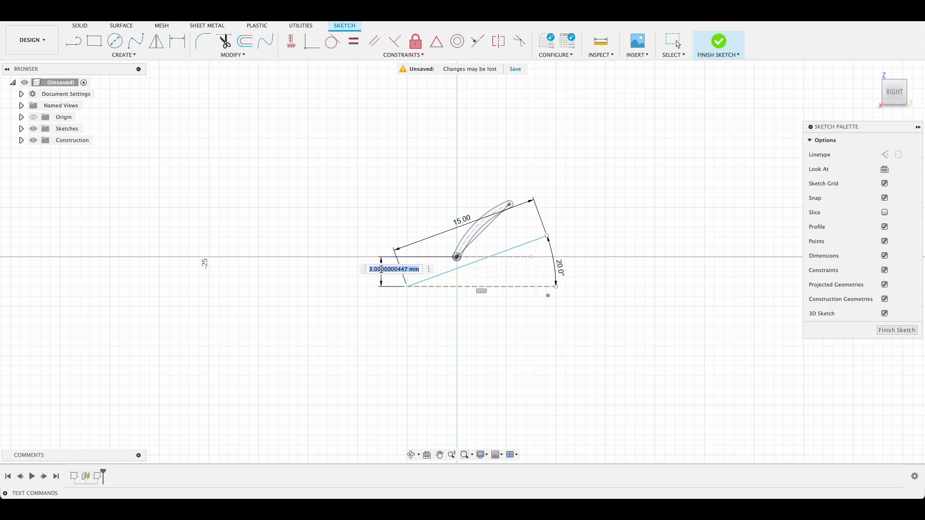
text(1,5)
key(Return)
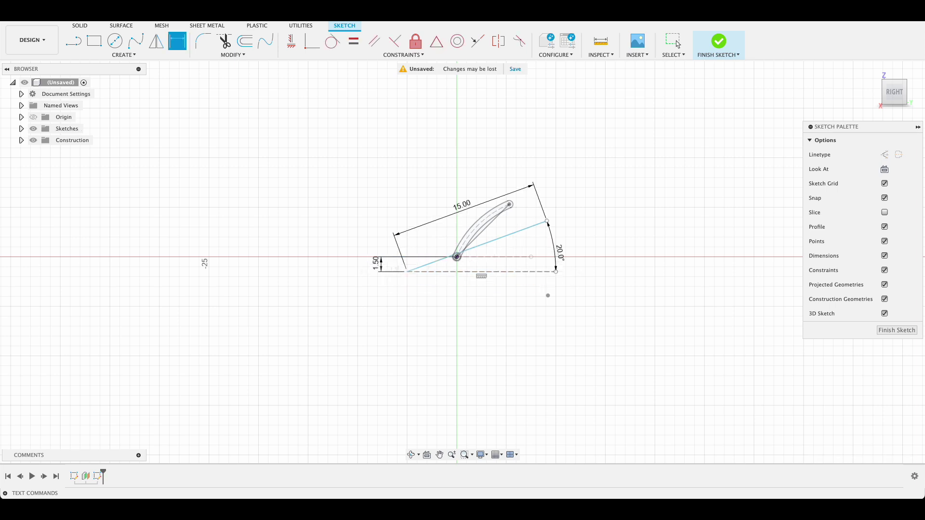
Dimension the same endpoint 7.5 mm horizontally from the hub centre
click(456, 257)
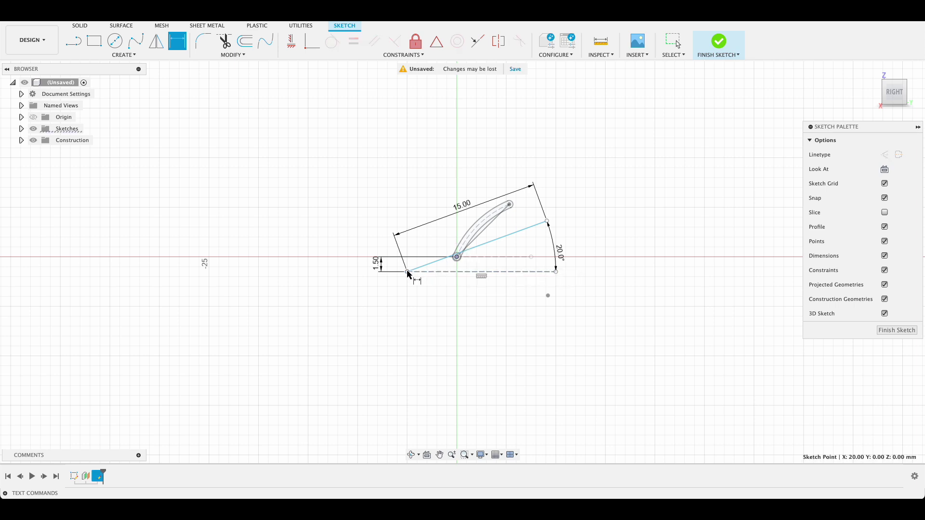
click(407, 272)
click(440, 321)
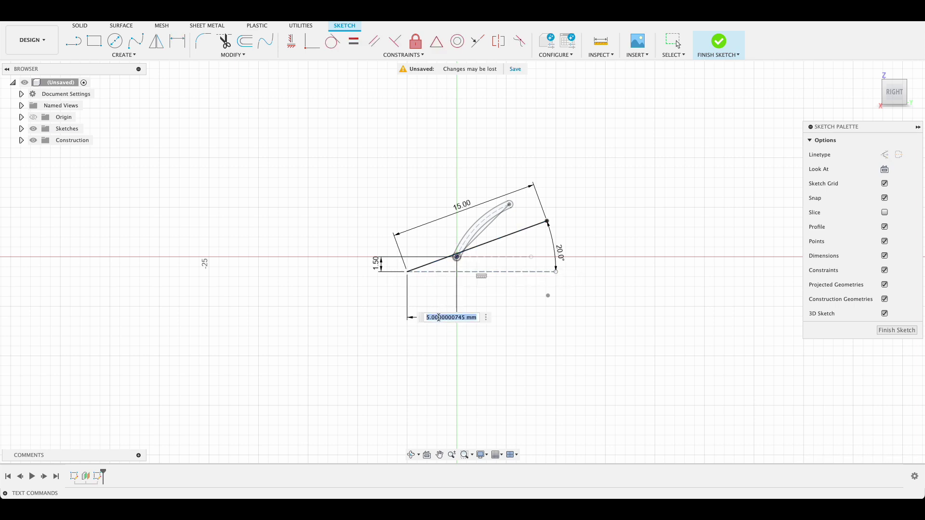
text(7.5)
key(Return)
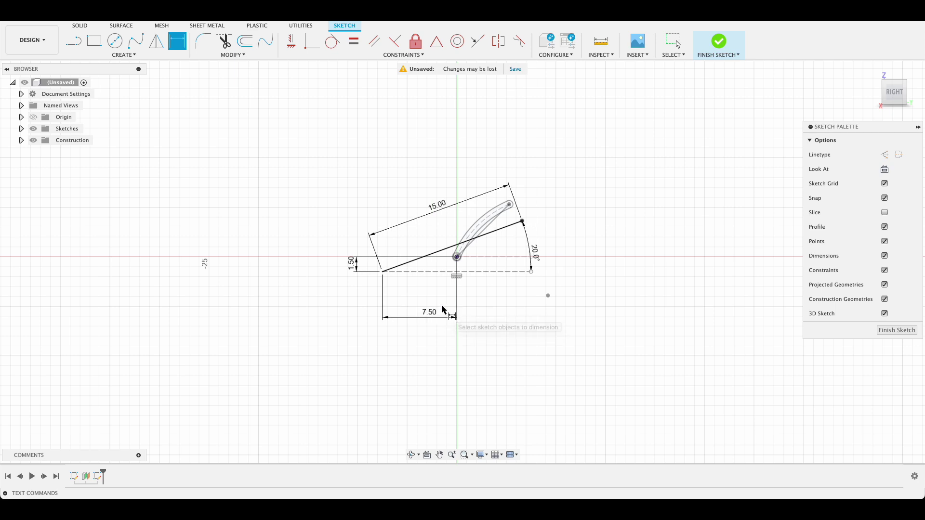
Draw a 0.5 mm wide centre-to-centre slot along the 15 mm line and finish the sketch
click(123, 54)
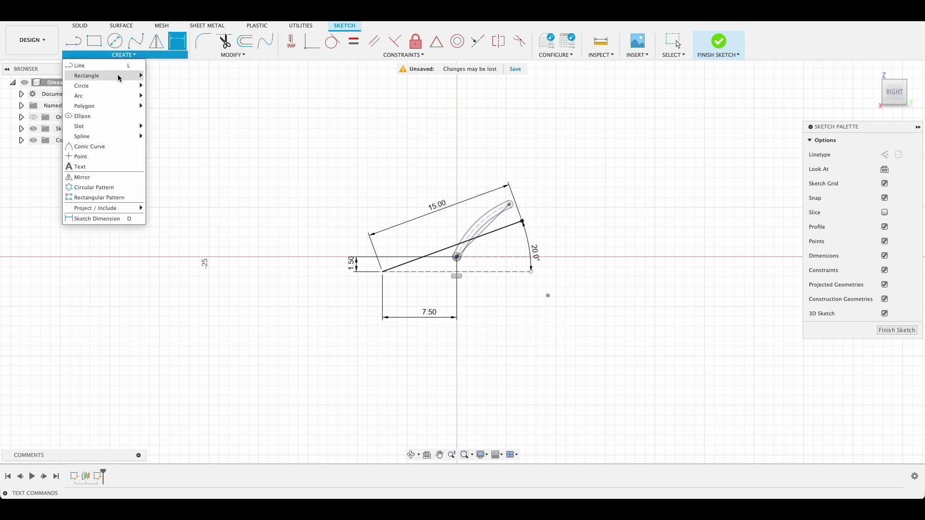
mouse_move(119, 128)
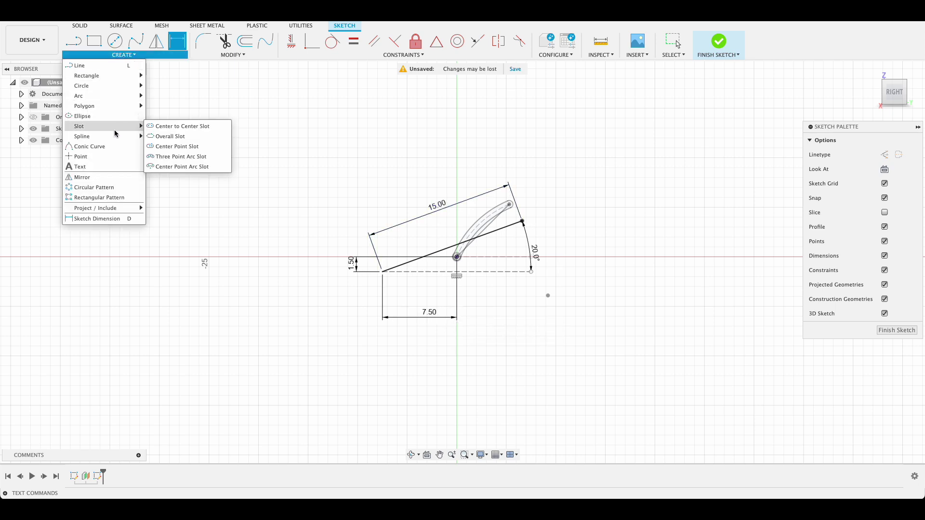
click(182, 126)
click(381, 271)
click(522, 221)
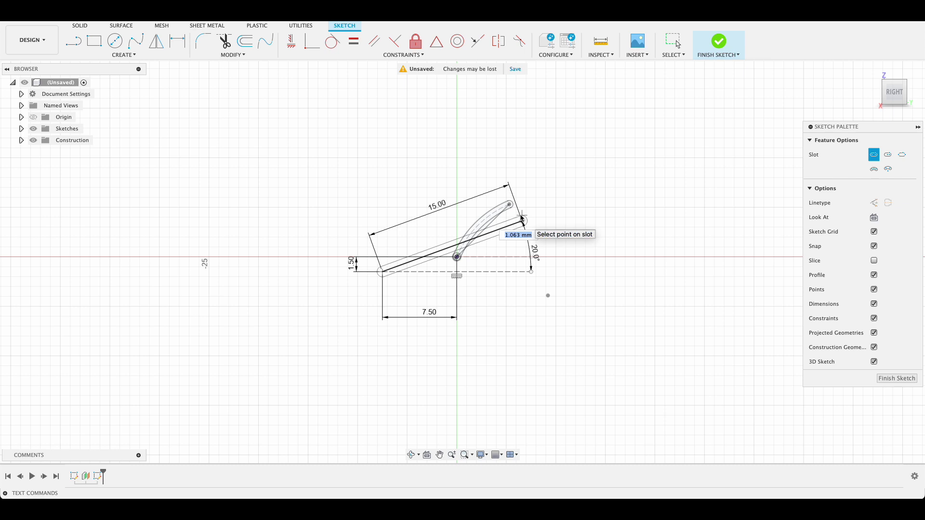
text(0,5)
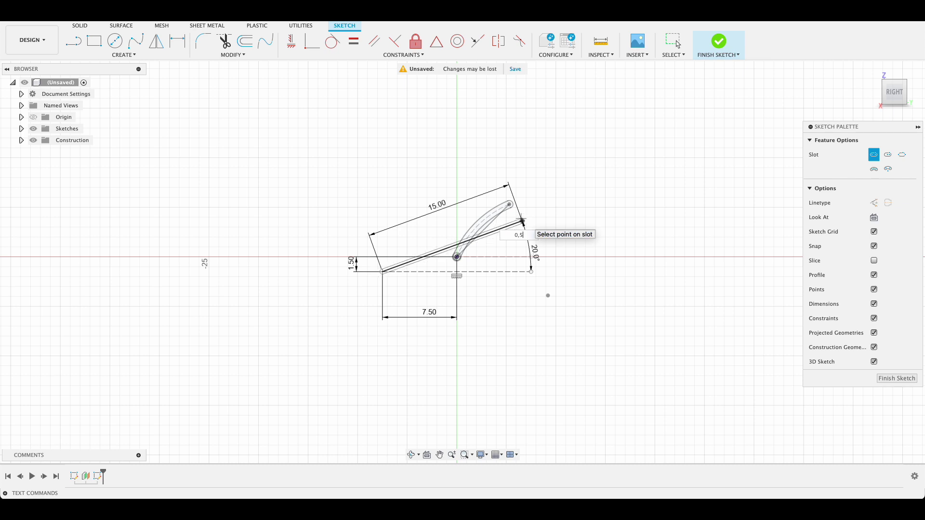
click(678, 43)
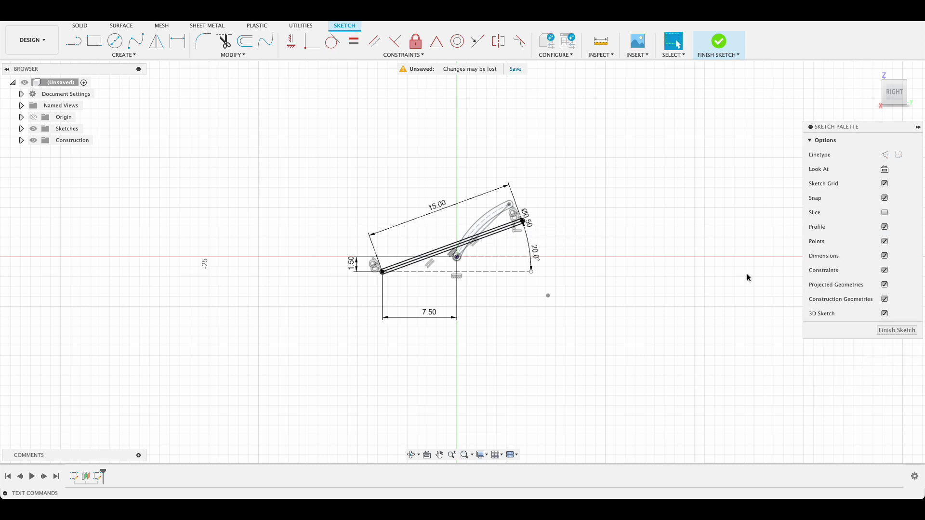
click(897, 330)
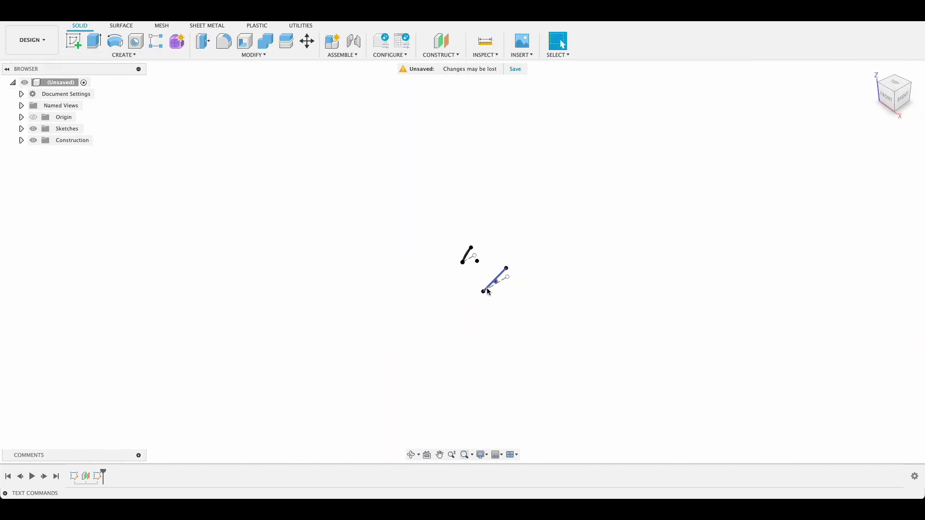
Offset the YZ origin plane by 80 mm to create a new construction plane
click(441, 55)
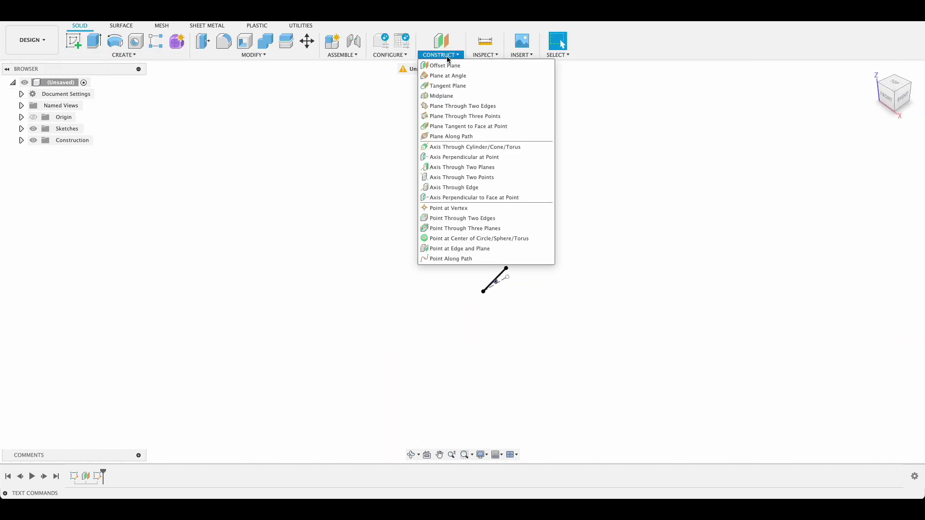
click(447, 66)
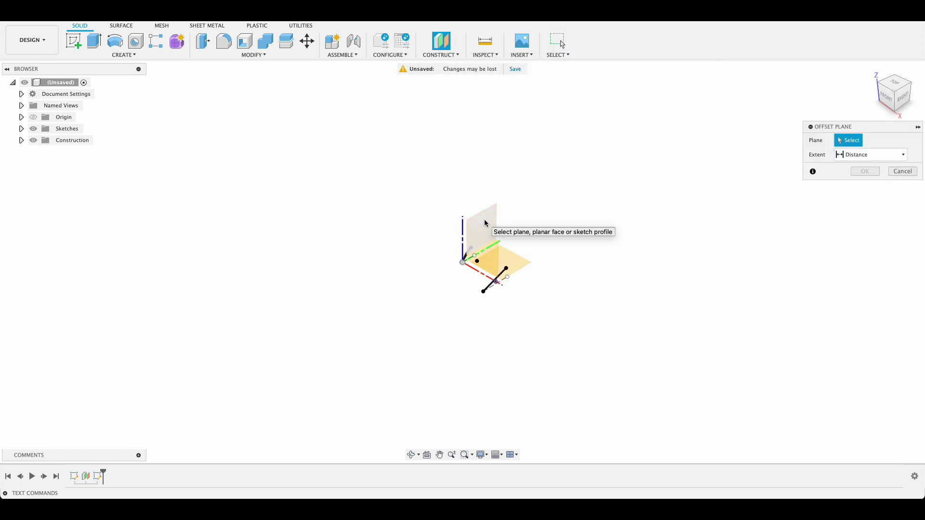
click(484, 224)
text(80)
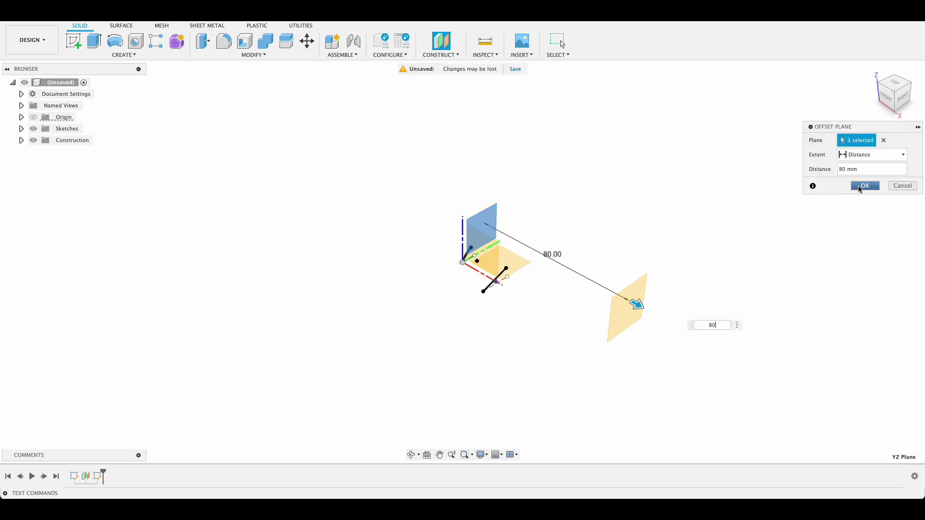
click(860, 187)
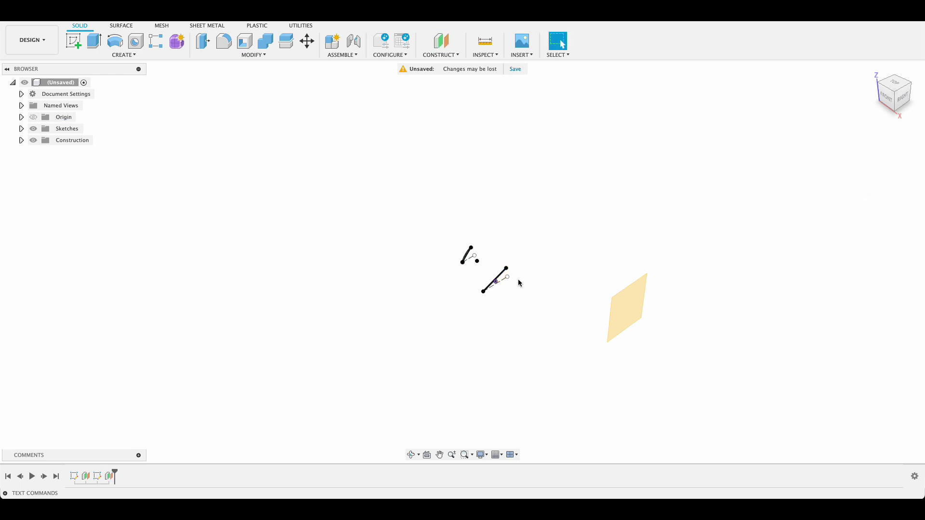
Start a sketch on the 80 mm offset plane and draw a 6 mm horizontal line
click(74, 41)
click(610, 322)
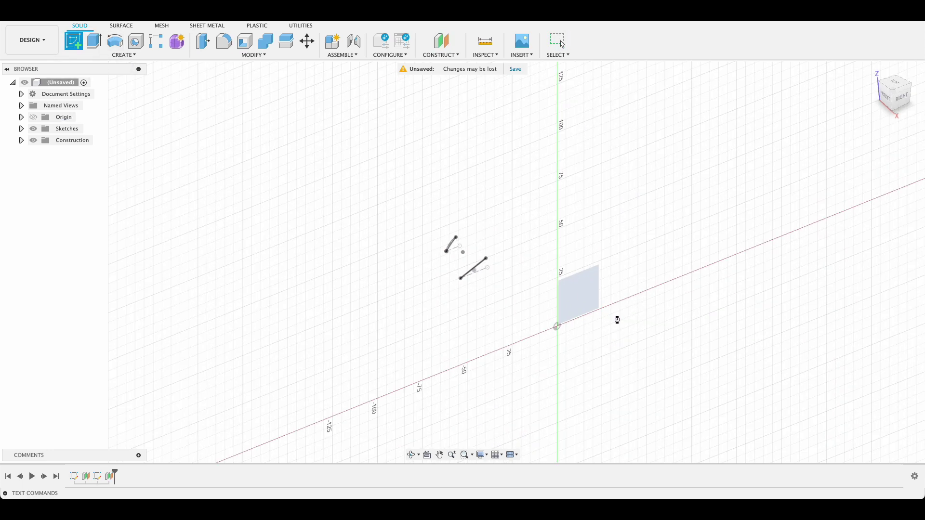
scroll(531, 291, up, 10)
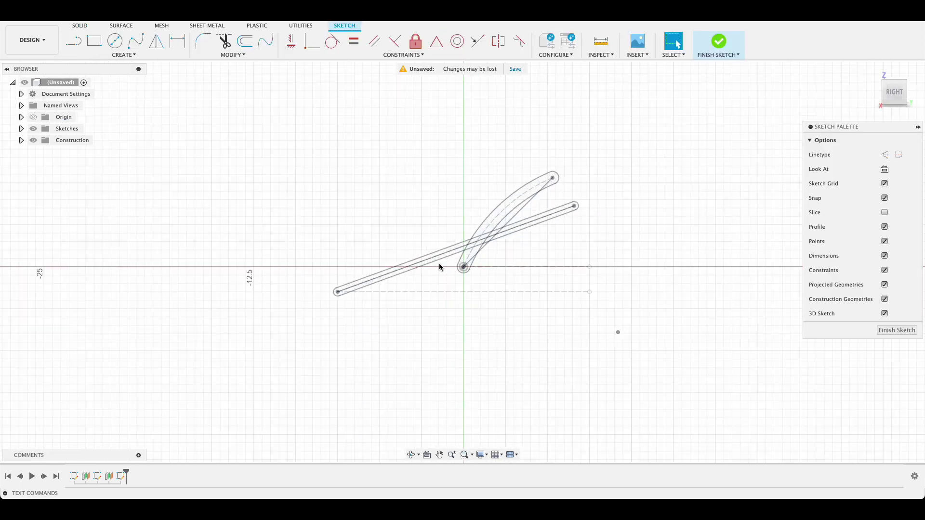
scroll(455, 265, up, 3)
key(l)
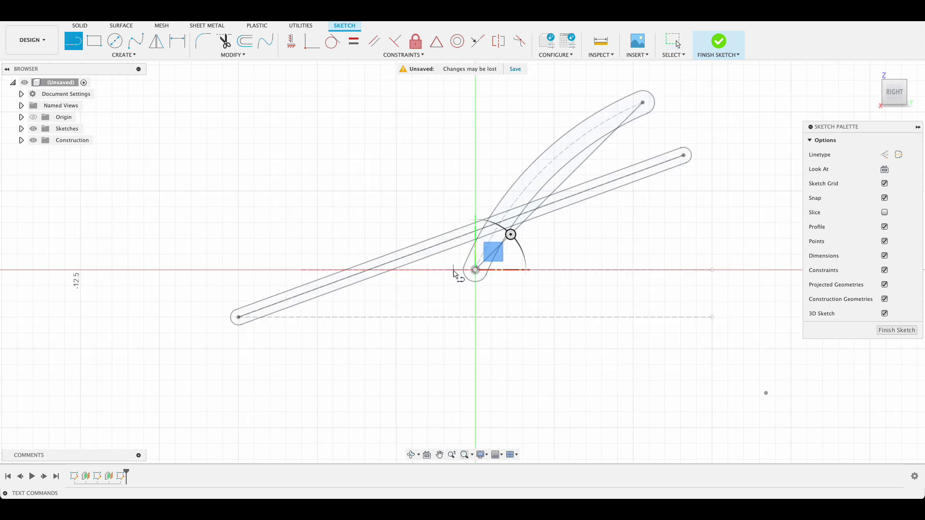
click(448, 270)
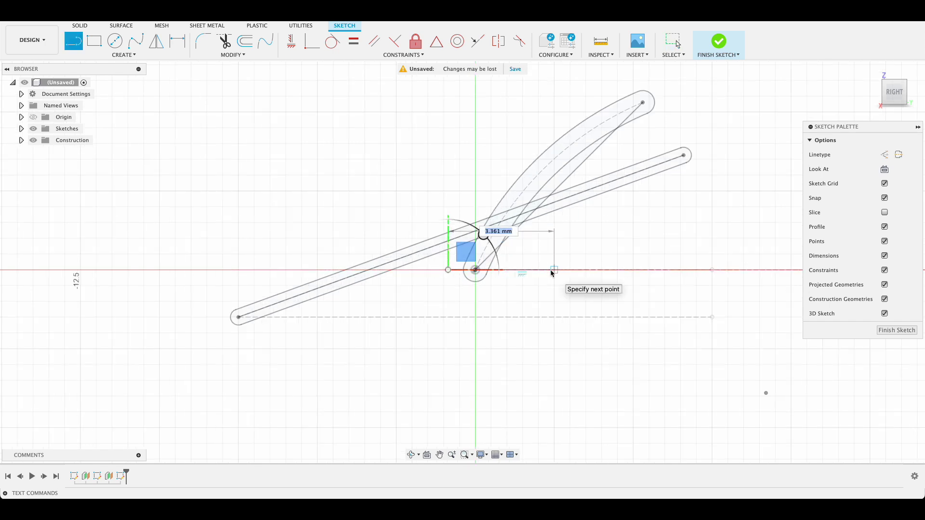
text(6)
key(Return)
key(Escape)
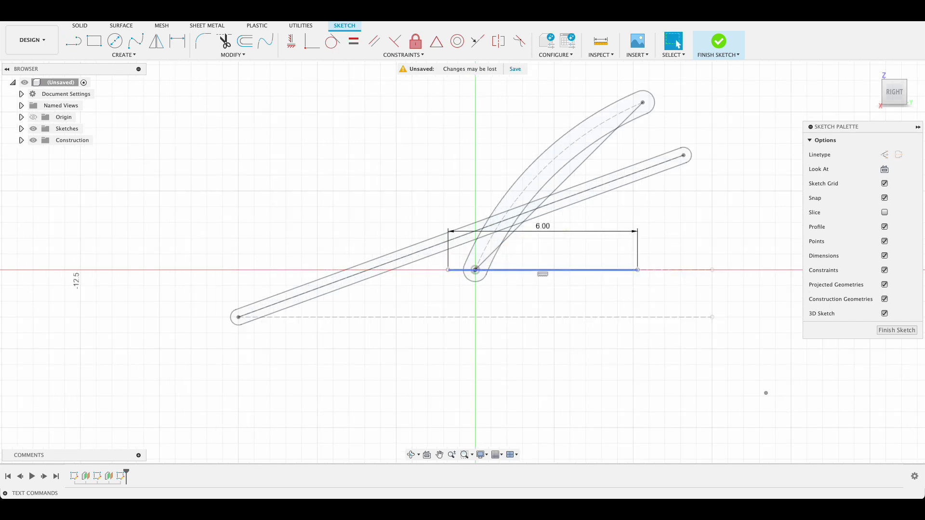
Dimension the line's start 1 mm from the hub centre
key(d)
click(475, 270)
click(449, 270)
click(459, 308)
text(1)
key(Return)
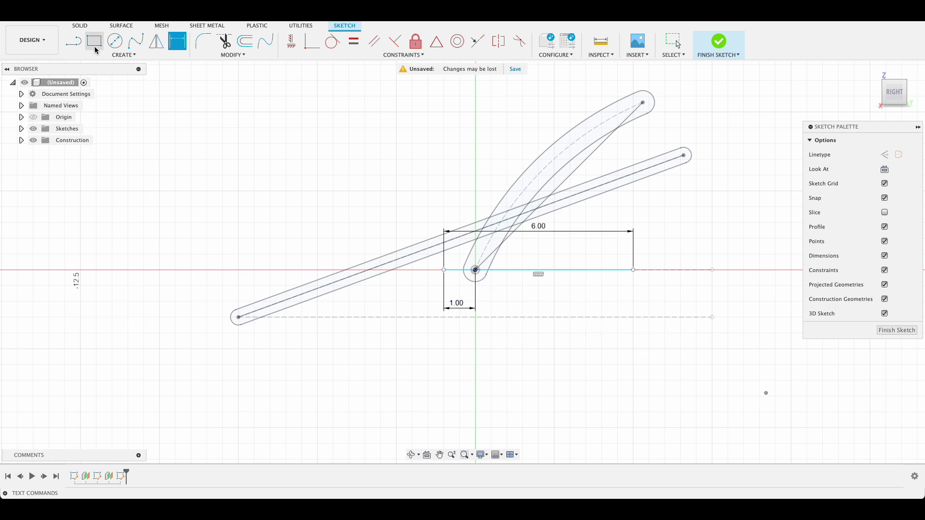
Add a thin centre-to-centre slot over the line and finish the sketch
click(115, 54)
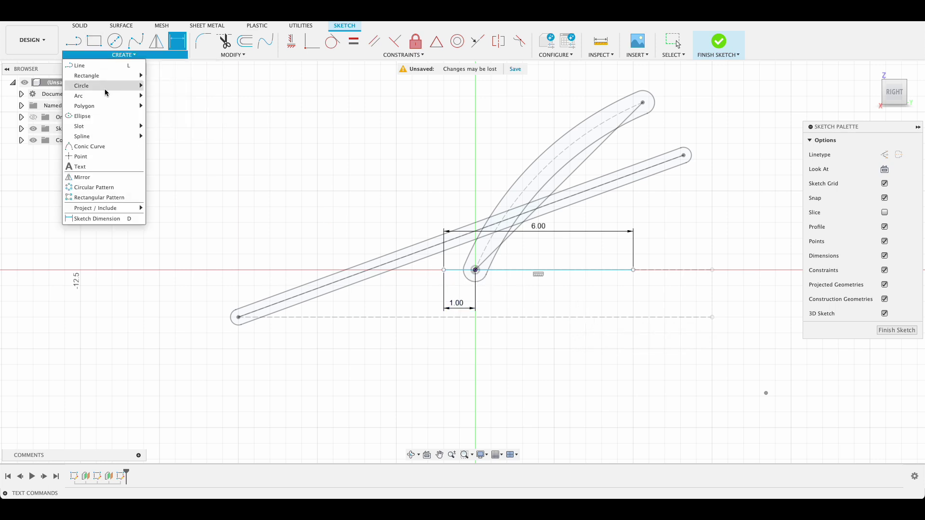
mouse_move(111, 126)
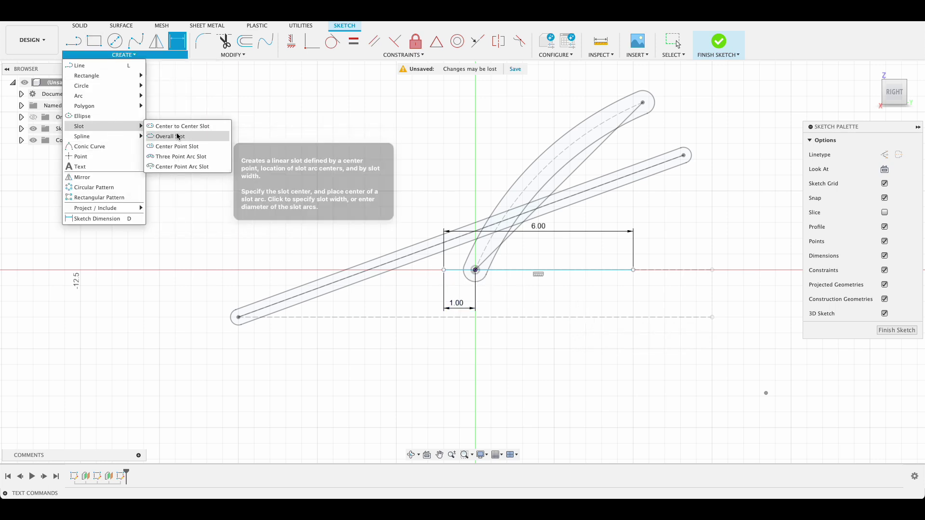
click(172, 124)
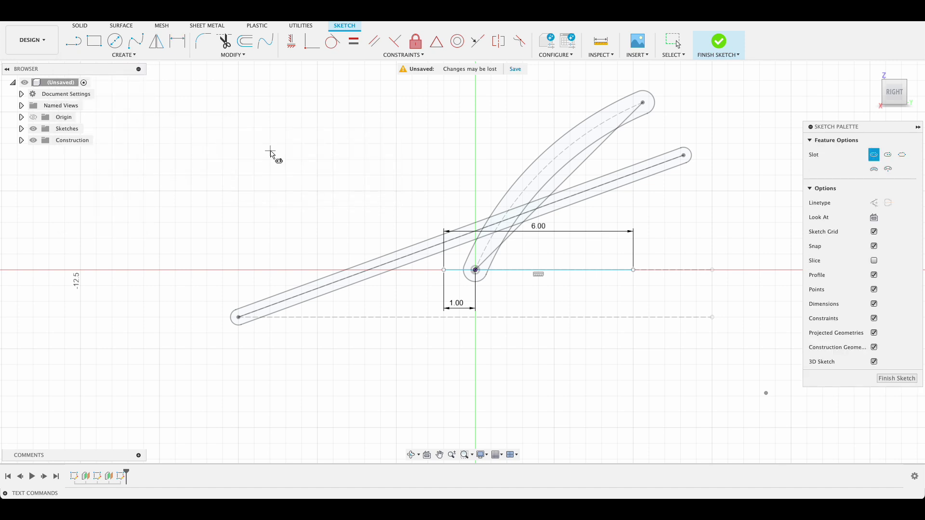
click(443, 270)
click(633, 269)
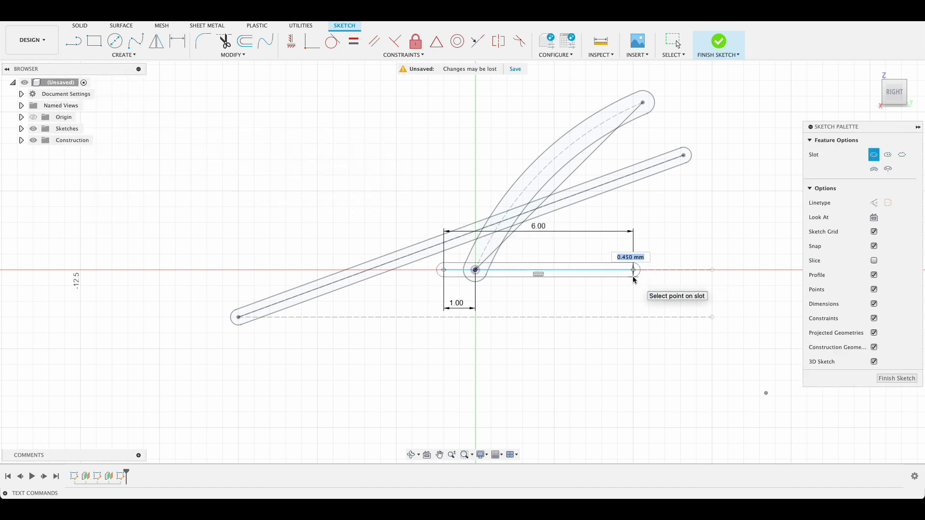
key(Return)
key(Escape)
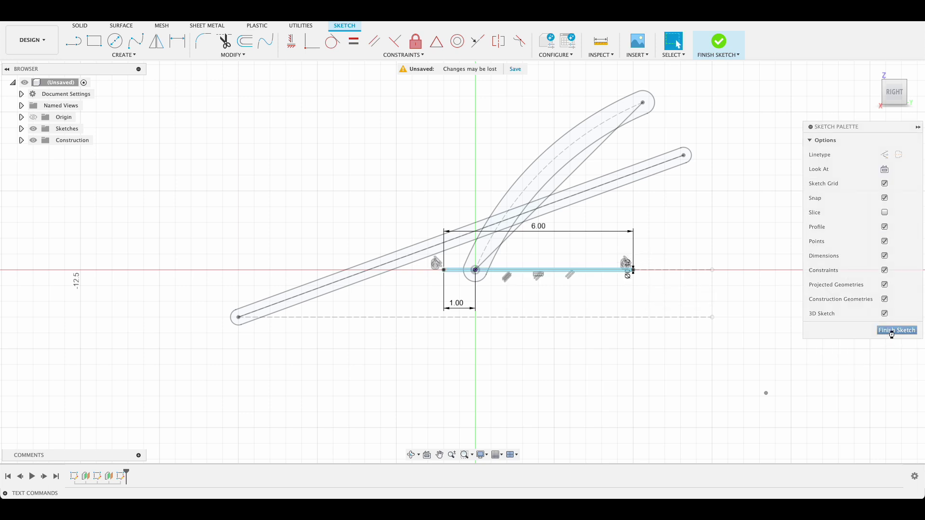
click(876, 335)
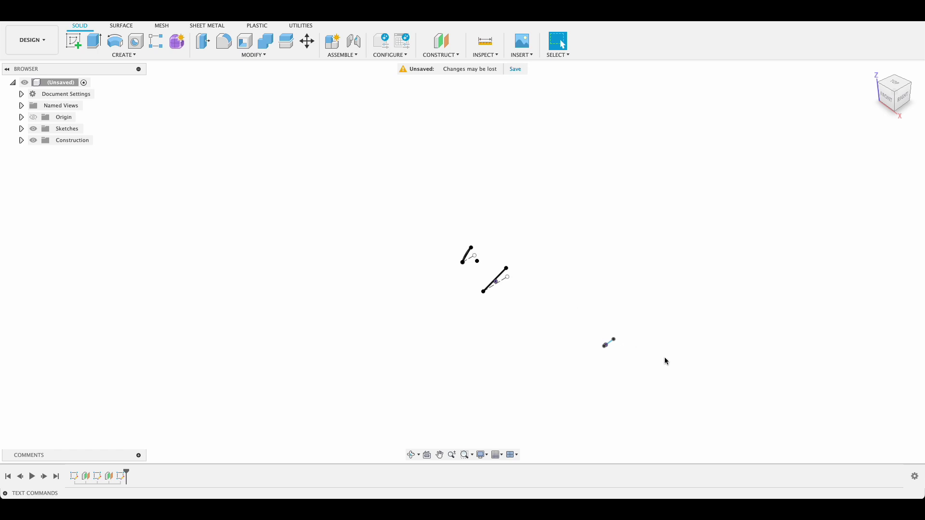
Start a sketch on the vertical origin plane with 3D sketching enabled
click(74, 40)
click(489, 226)
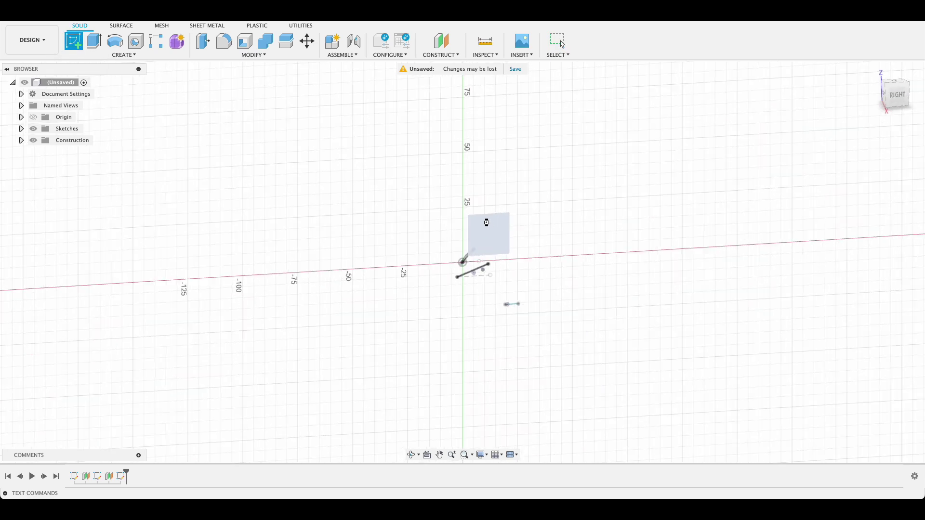
mouse_move(576, 284)
shift+middle_down()
mouse_move(631, 293)
mouse_move(628, 303)
shift+middle_up()
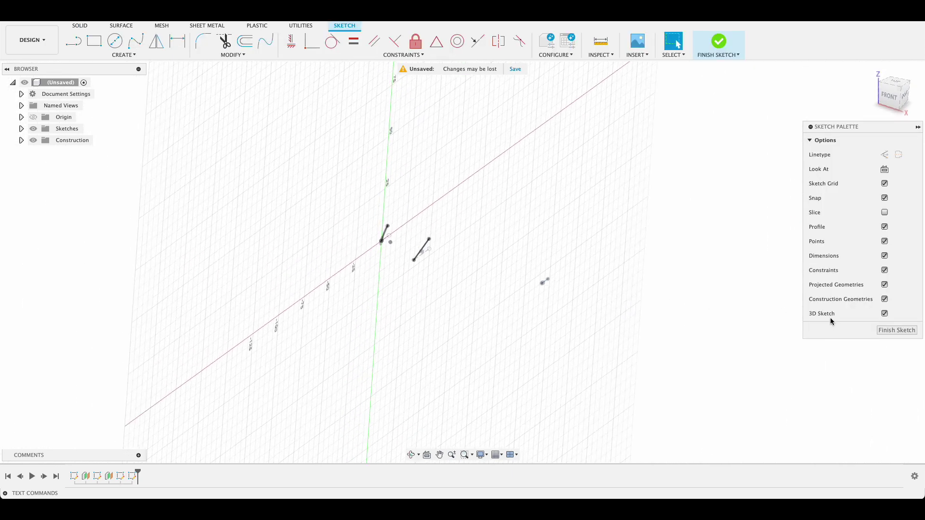
click(885, 314)
scroll(423, 269, up, 5)
scroll(317, 197, up, 2)
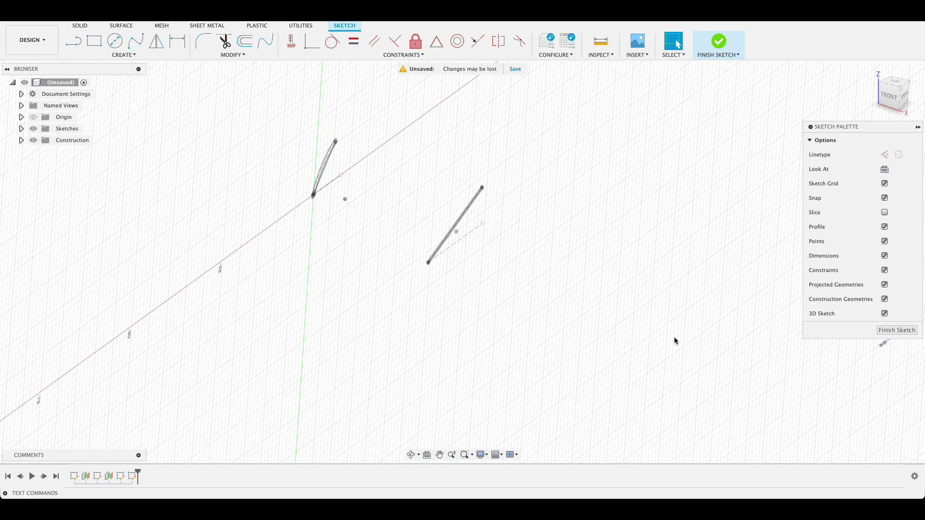
Draw a fit-point spline through the section lines' endpoints and finish the 3D sketch
click(134, 40)
scroll(302, 196, up, 5)
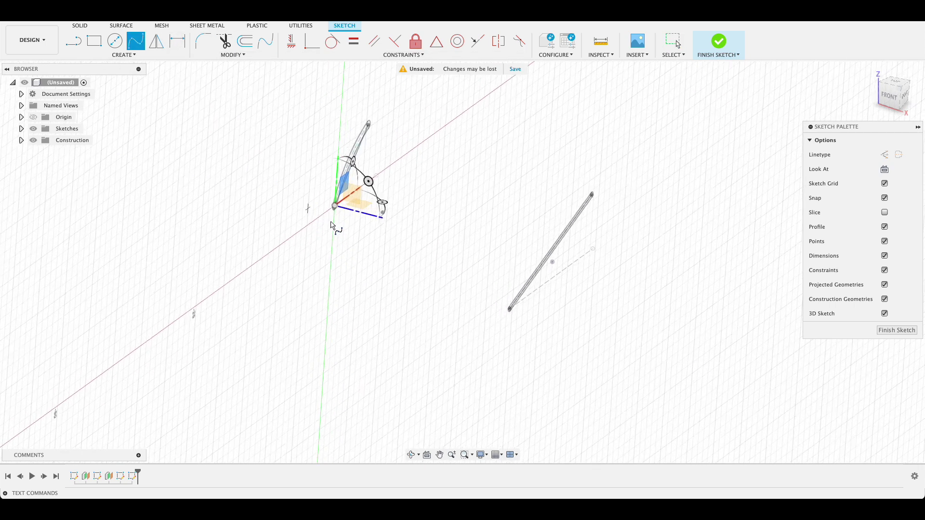
scroll(303, 196, up, 3)
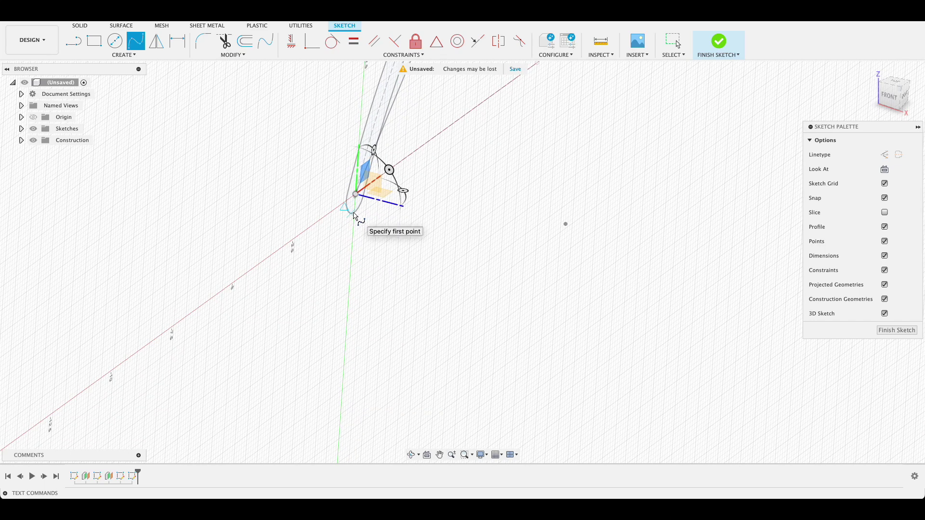
mouse_move(354, 217)
shift+middle_down()
mouse_move(434, 289)
mouse_move(238, 134)
mouse_move(299, 141)
shift+middle_up()
mouse_move(497, 217)
shift+middle_down()
mouse_move(541, 259)
mouse_move(363, 124)
shift+middle_up()
scroll(621, 134, up, 5)
click(593, 154)
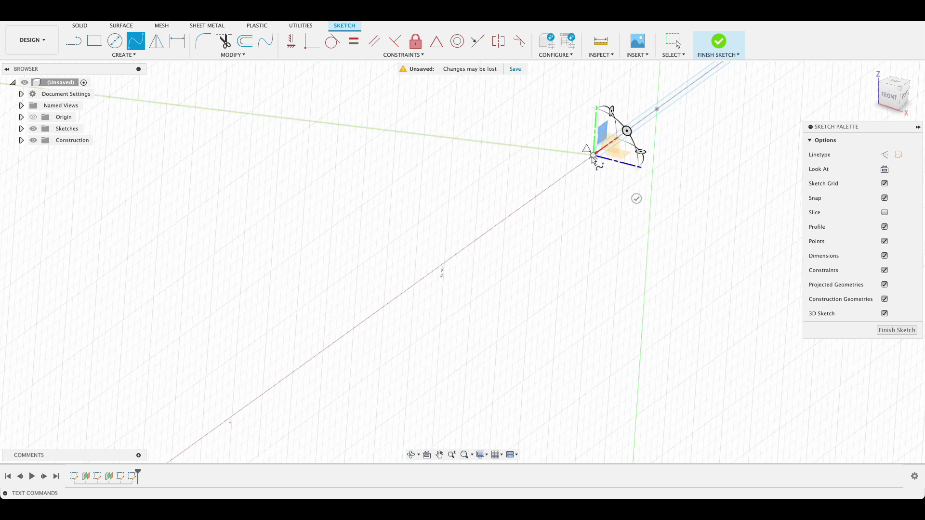
mouse_move(487, 141)
middle_down()
mouse_move(365, 93)
mouse_move(284, 93)
mouse_move(363, 299)
middle_up()
click(136, 41)
scroll(103, 195, up, 5)
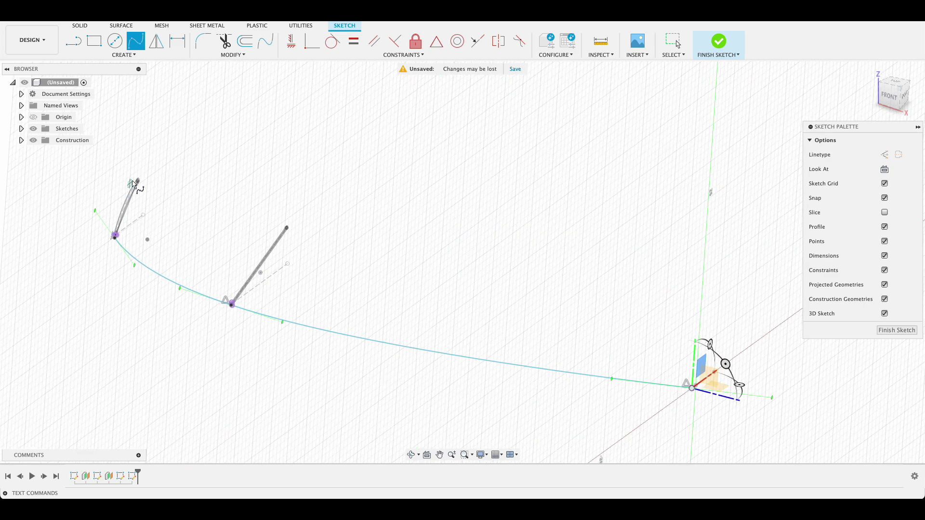
middle_drag(144, 192, 388, 280)
scroll(388, 280, up, 3)
scroll(388, 280, down, 10)
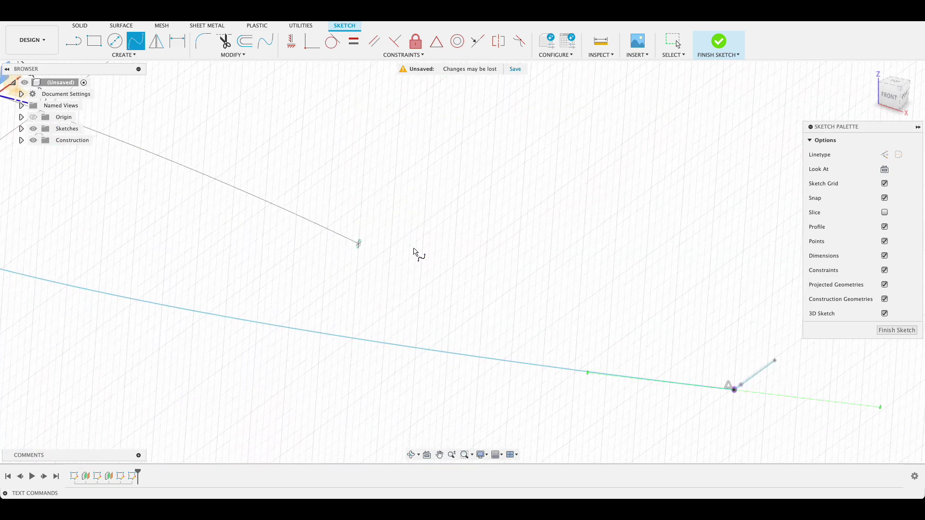
click(904, 330)
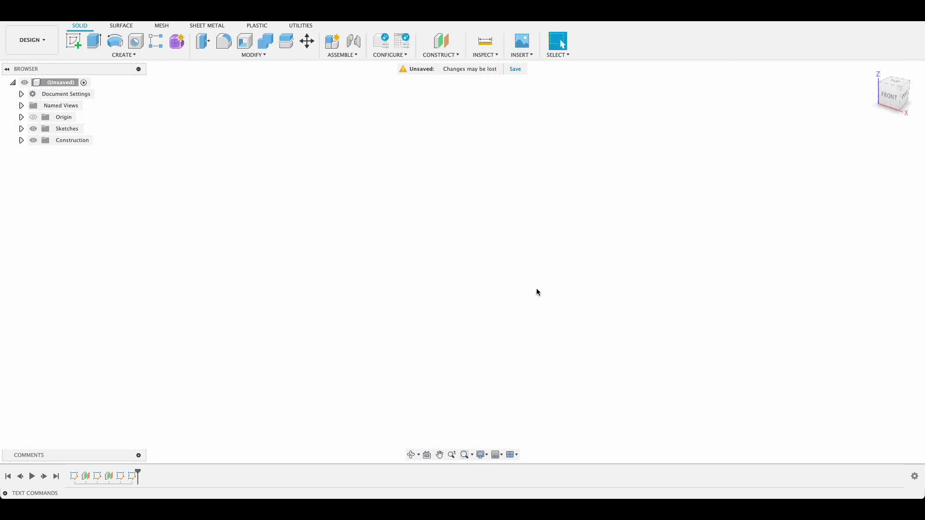
Edit the 3D sketch, drag a fit point on the lower spline to reshape it, and finish
scroll(537, 292, down, 10)
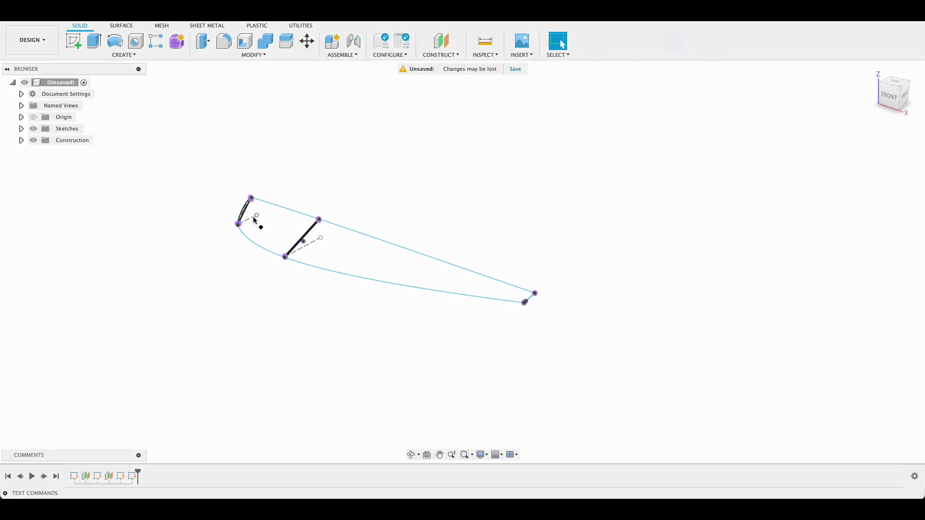
double_click(253, 216)
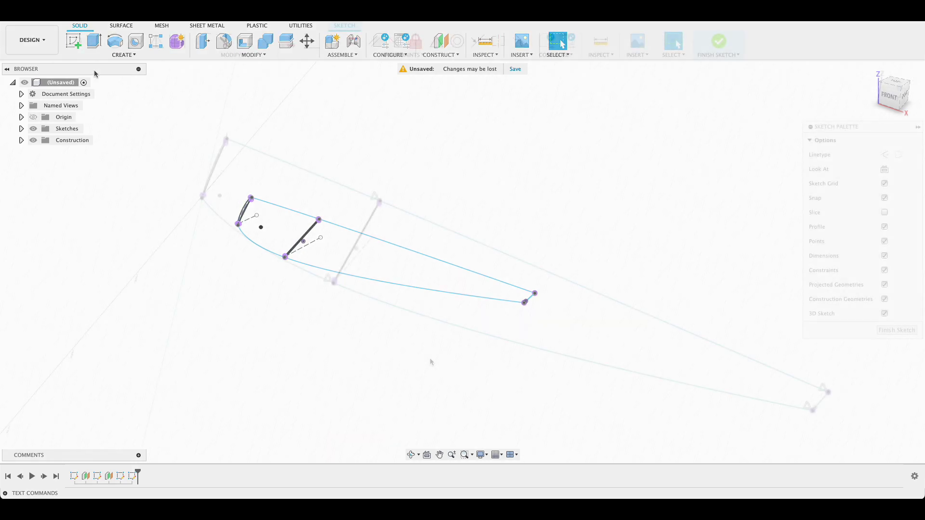
click(379, 301)
scroll(385, 318, up, 3)
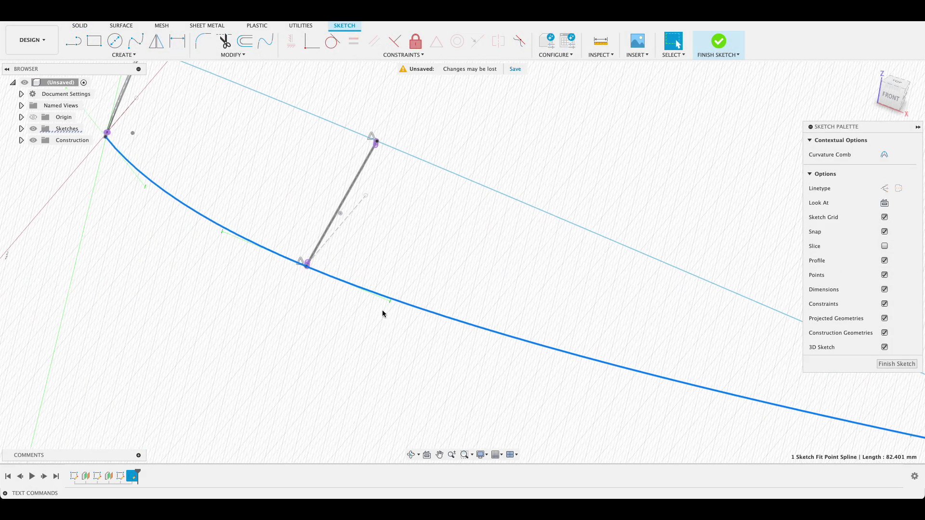
click(384, 294)
drag(384, 294, 390, 292)
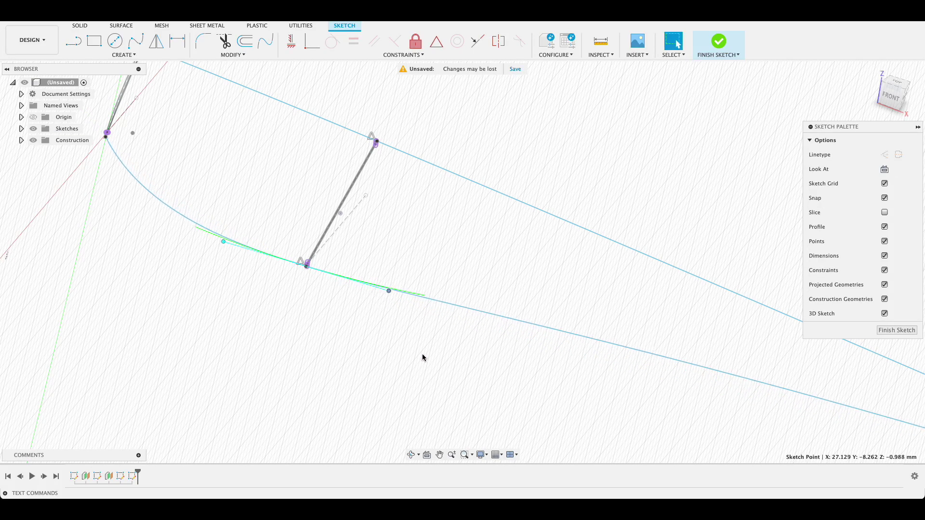
scroll(422, 358, down, 5)
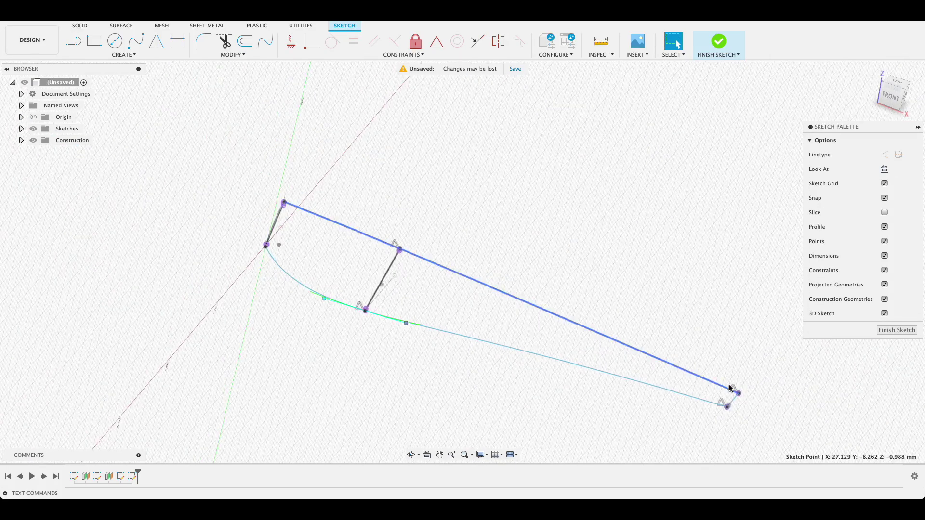
click(896, 331)
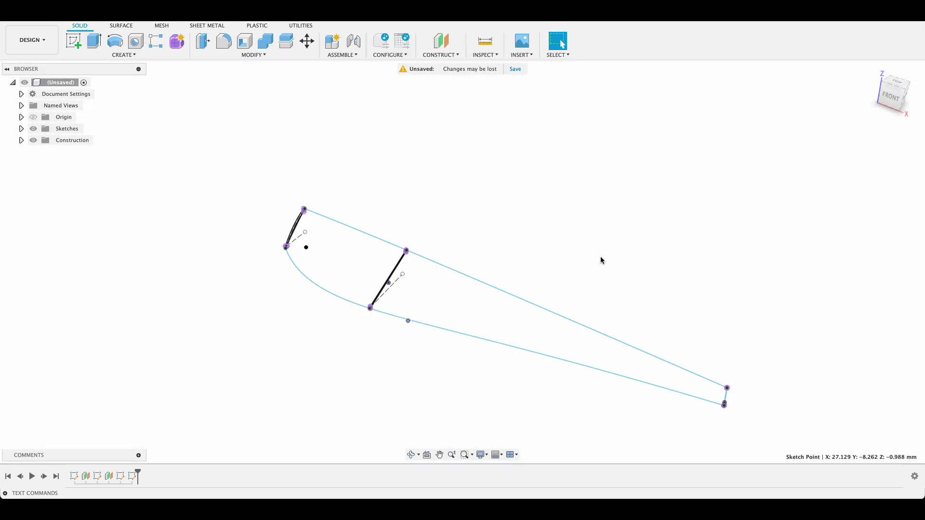
Start a loft and pick the root arc section as the first profile
click(124, 55)
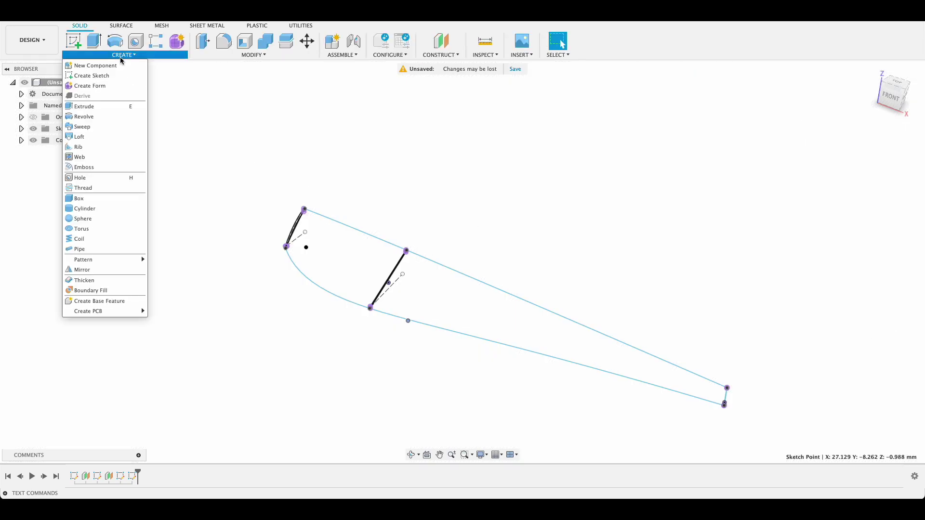
click(95, 137)
shift+middle_drag(250, 209, 304, 222)
click(304, 223)
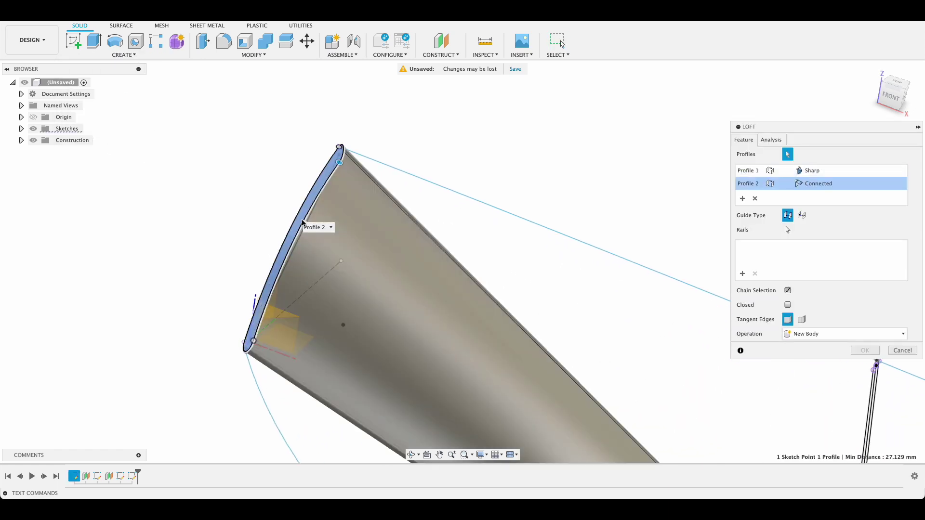
click(754, 199)
click(755, 199)
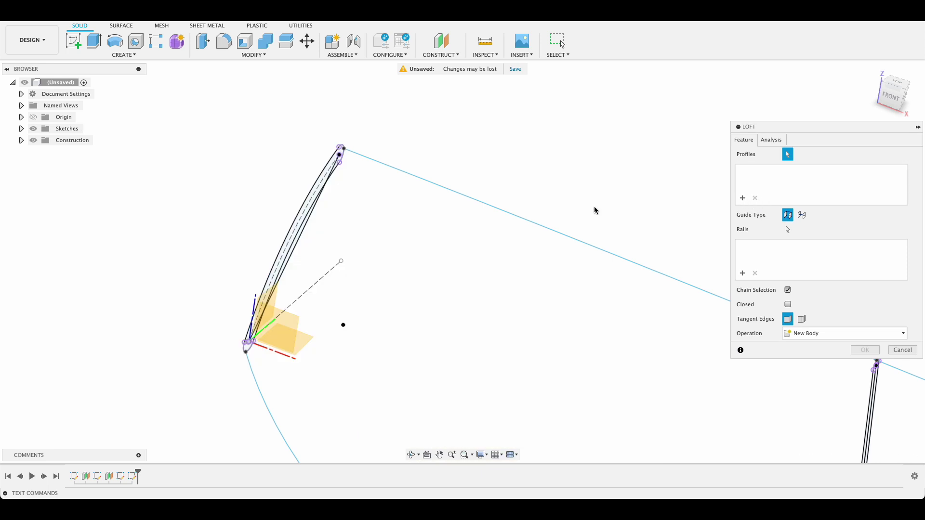
click(304, 216)
scroll(495, 238, down, 2)
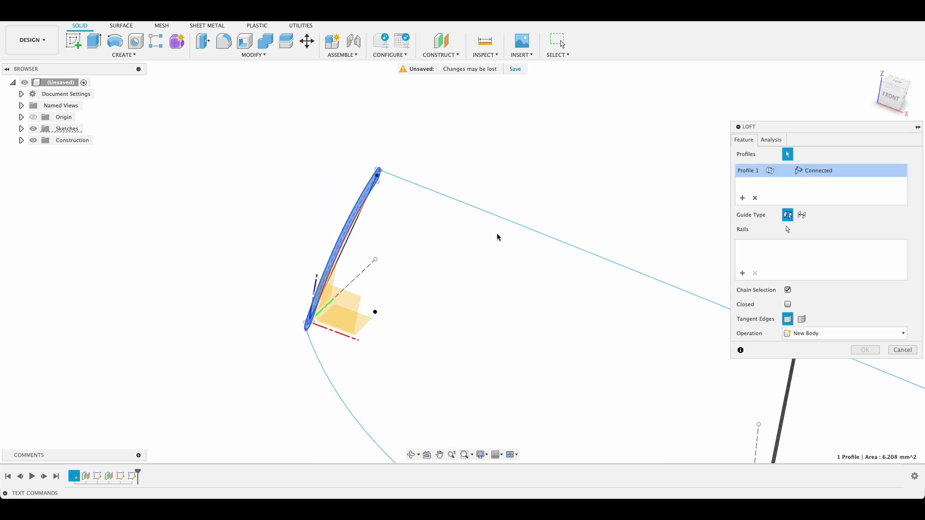
scroll(473, 196, up, 6)
scroll(506, 233, up, 2)
Add the middle and tip sections as the second and third loft profiles
click(687, 254)
scroll(504, 280, down, 3)
shift+middle_drag(713, 296, 386, 137)
scroll(613, 293, up, 3)
scroll(681, 310, down, 4)
middle_drag(681, 310, 449, 260)
click(449, 260)
scroll(446, 262, up, 5)
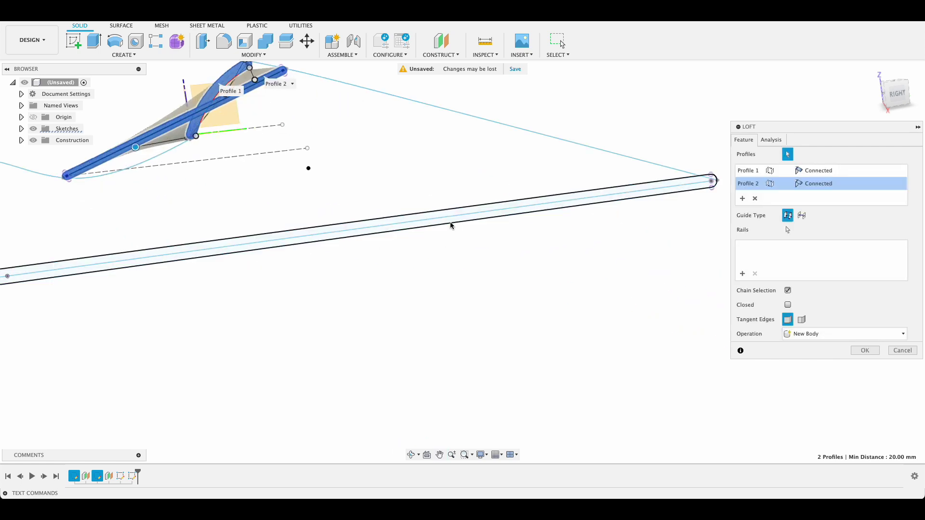
scroll(270, 367, down, 5)
shift+middle_drag(288, 358, 408, 269)
Guide the loft with the lower and top edge curves as rails and confirm the solid blade
click(742, 287)
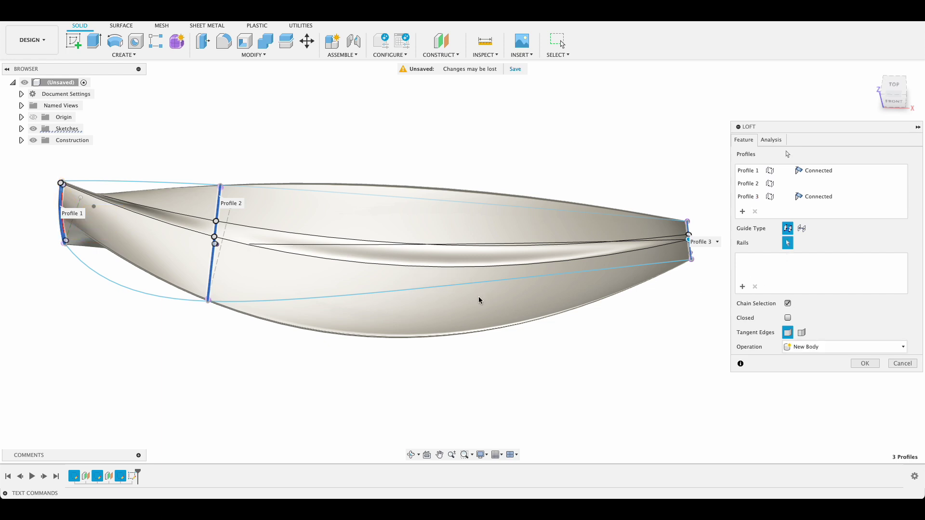
click(337, 296)
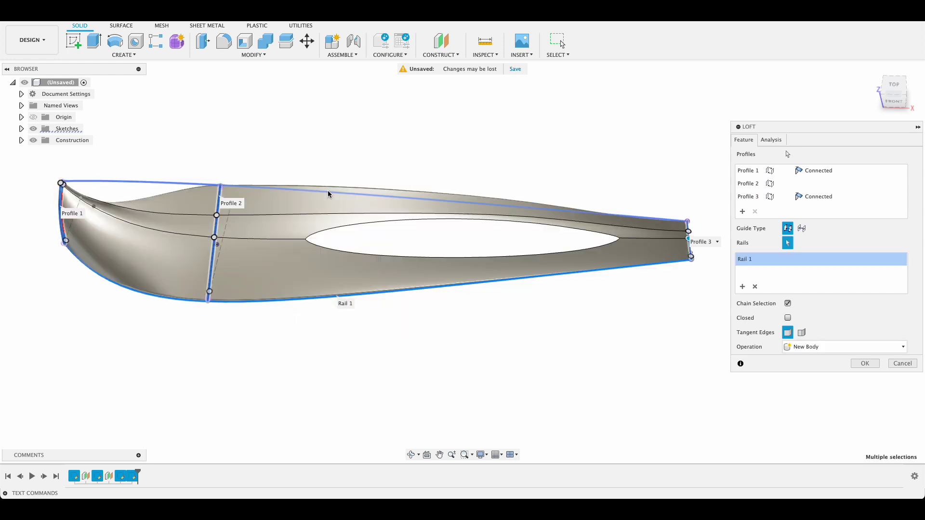
click(330, 194)
shift+middle_drag(655, 342, 535, 361)
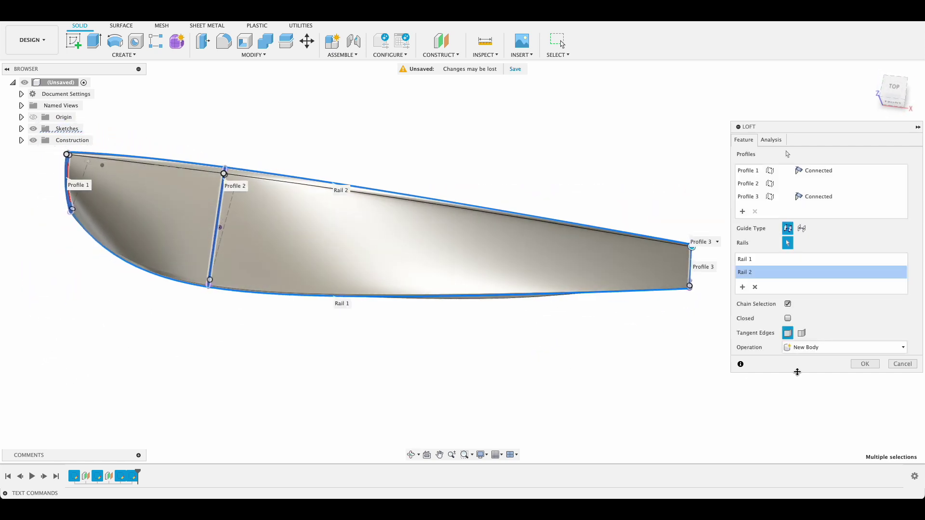
click(864, 365)
Start a sketch on the blade-root plane and draw a 12.5 mm hub circle at its origin
shift+middle_drag(791, 359, 735, 349)
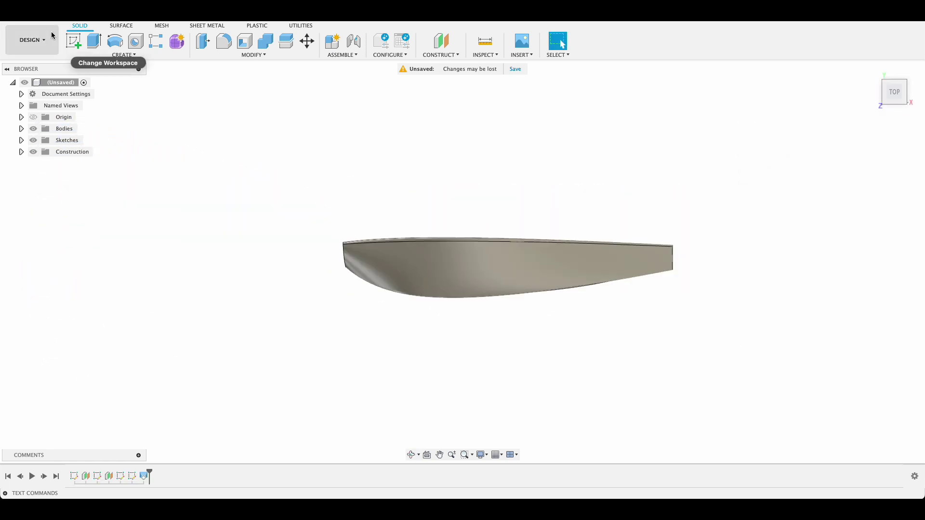
click(75, 42)
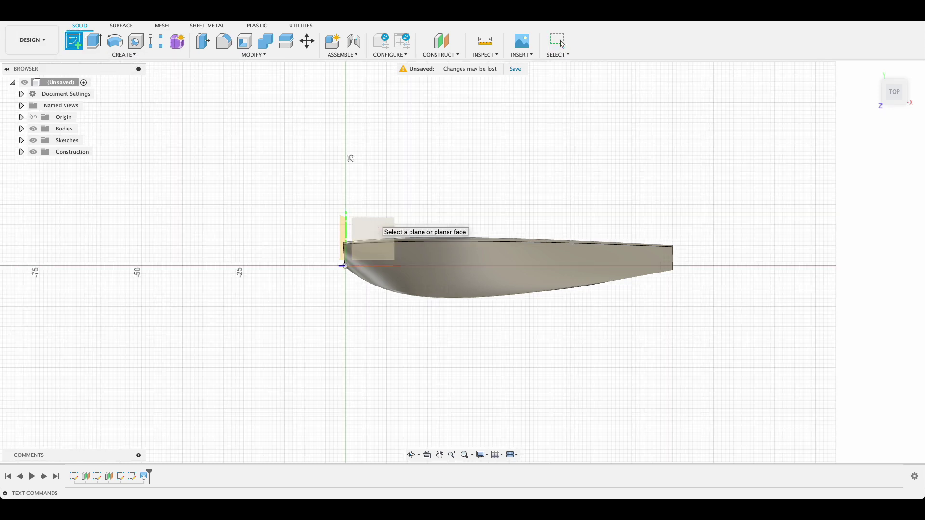
click(471, 236)
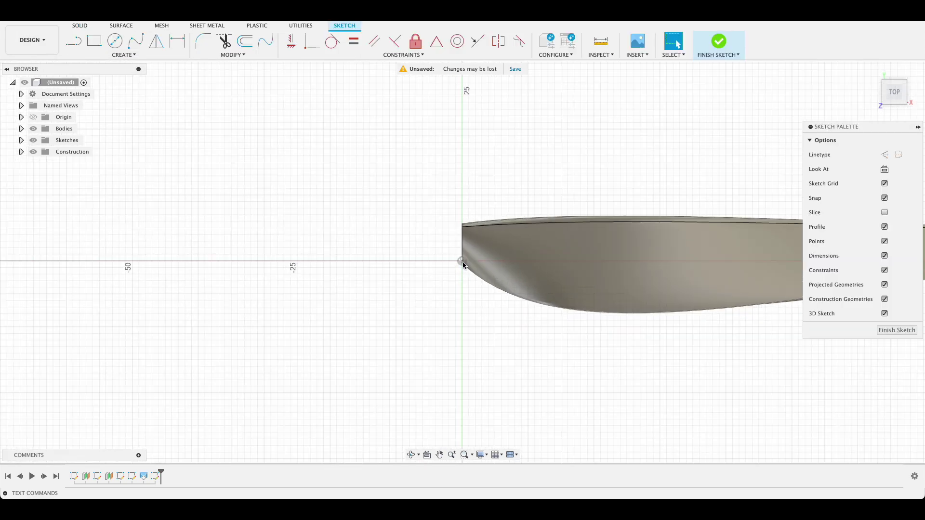
key(c)
click(462, 261)
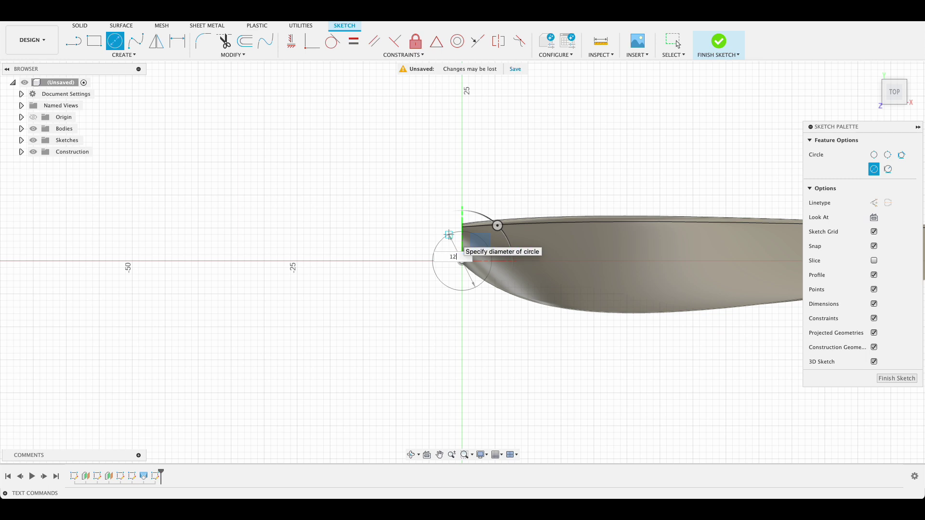
text(12.5)
key(Return)
key(Escape)
Add a concentric 6 mm bore circle at the hub centre and finish the sketch
scroll(390, 270, down, 2)
key(c)
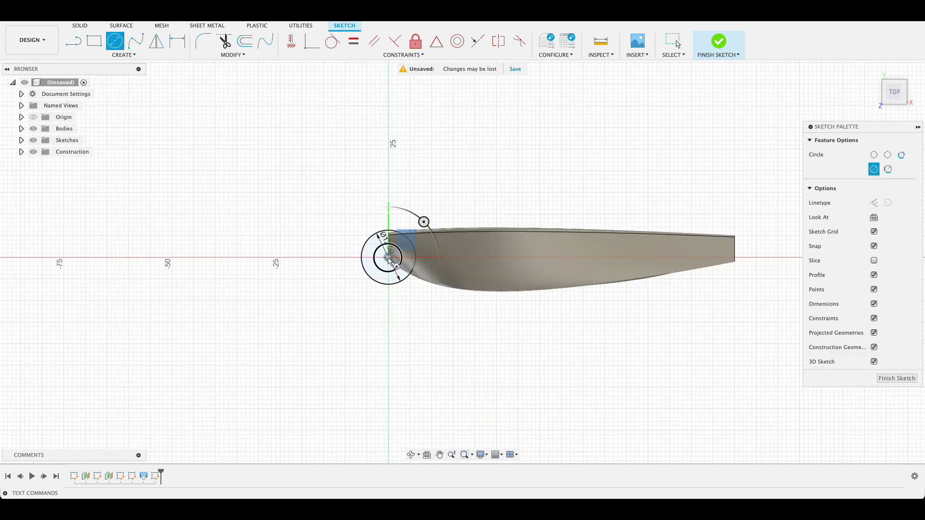
key(Return)
click(677, 42)
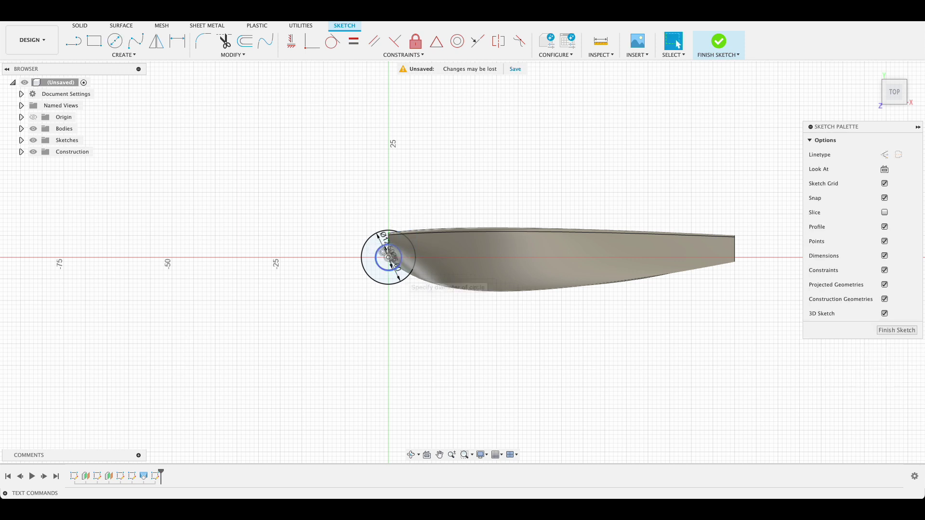
click(887, 331)
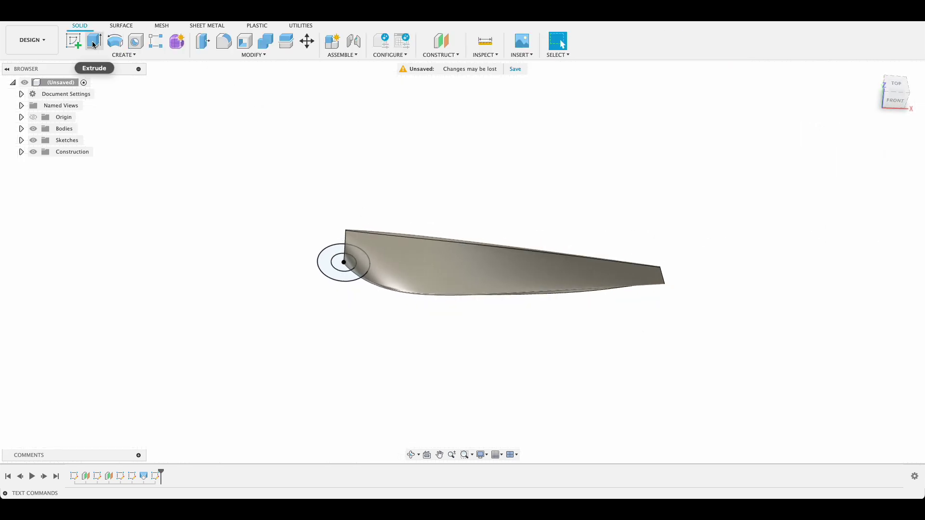
Extrude the ring profile between the two circles with the direction set to Two Sides
click(94, 43)
click(337, 265)
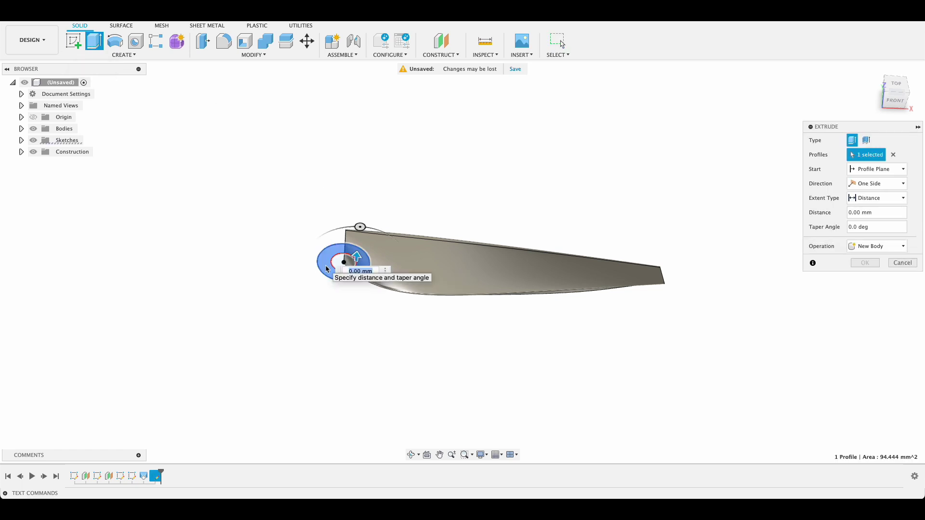
click(885, 185)
click(874, 207)
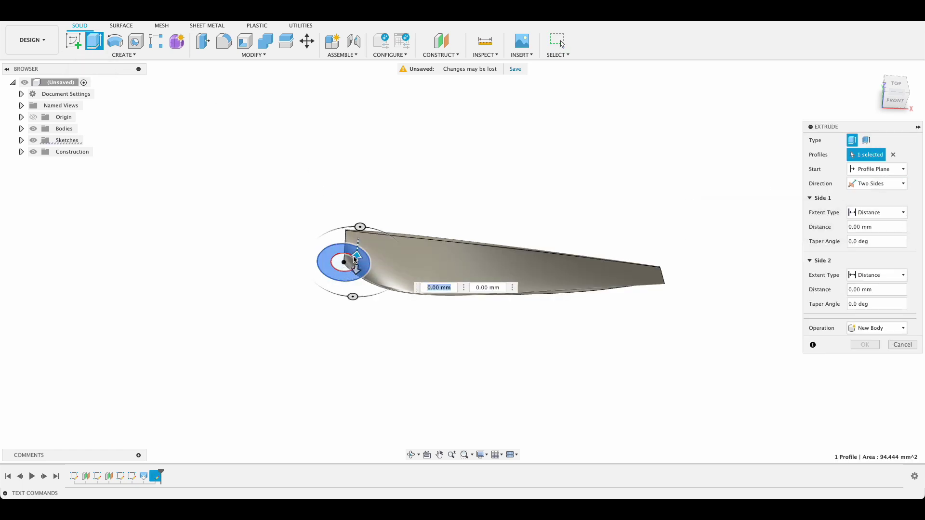
drag(356, 238, 358, 228)
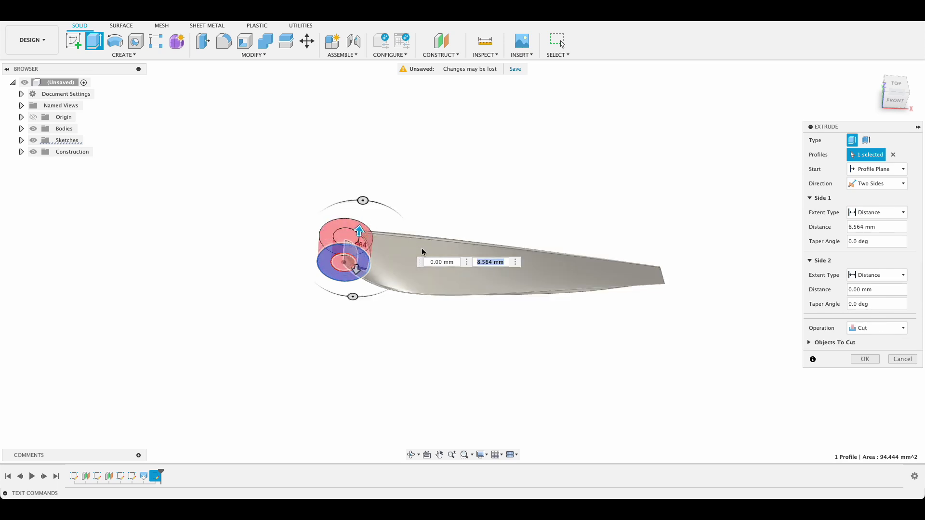
shift+middle_drag(467, 268, 510, 282)
Set side distances of 6 mm and 2 mm, join the hub to the blade, and confirm
double_click(488, 251)
text(6)
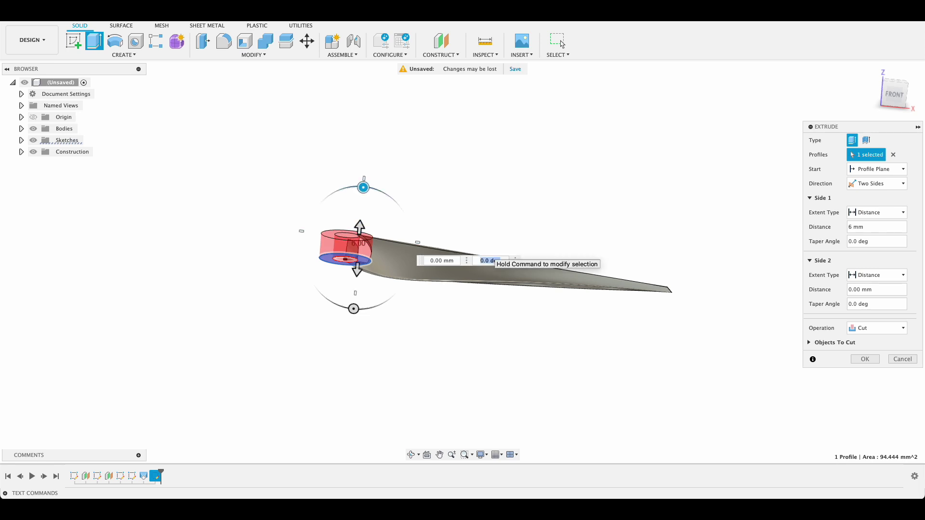
key(Tab)
text(2)
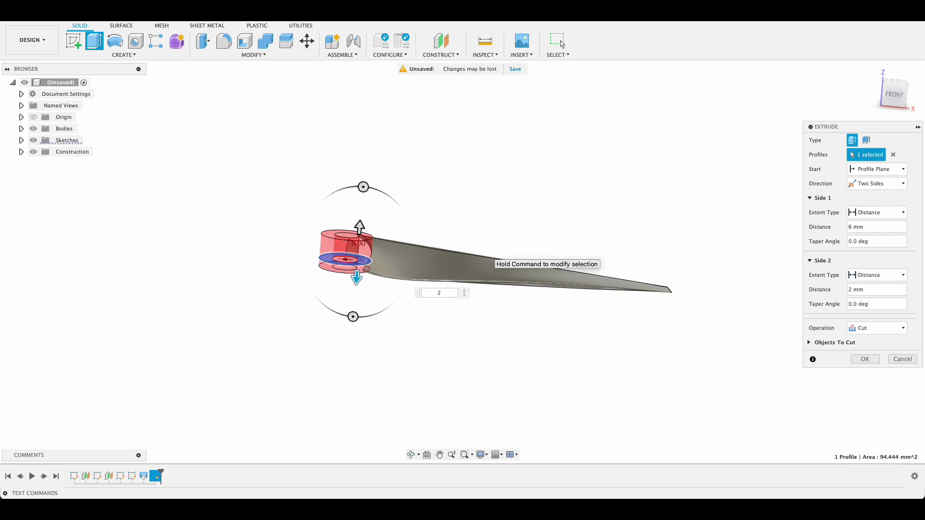
click(862, 328)
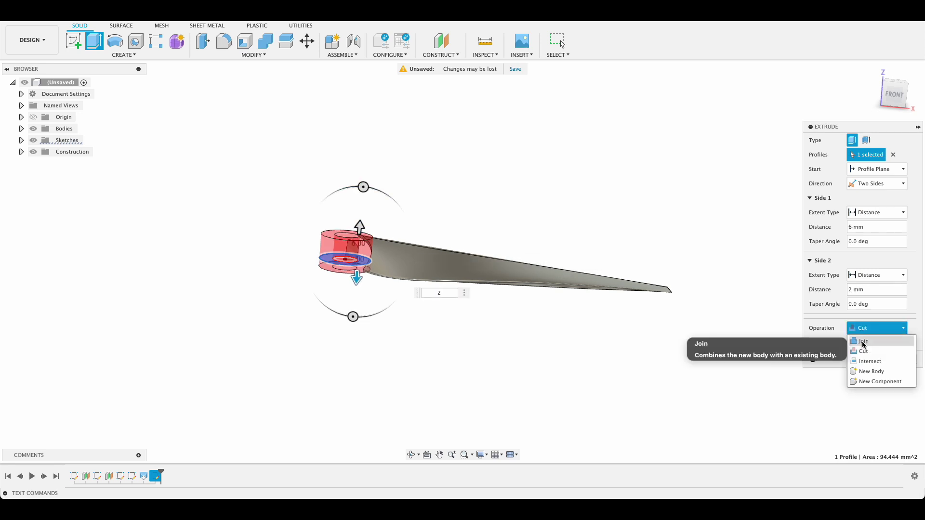
click(862, 341)
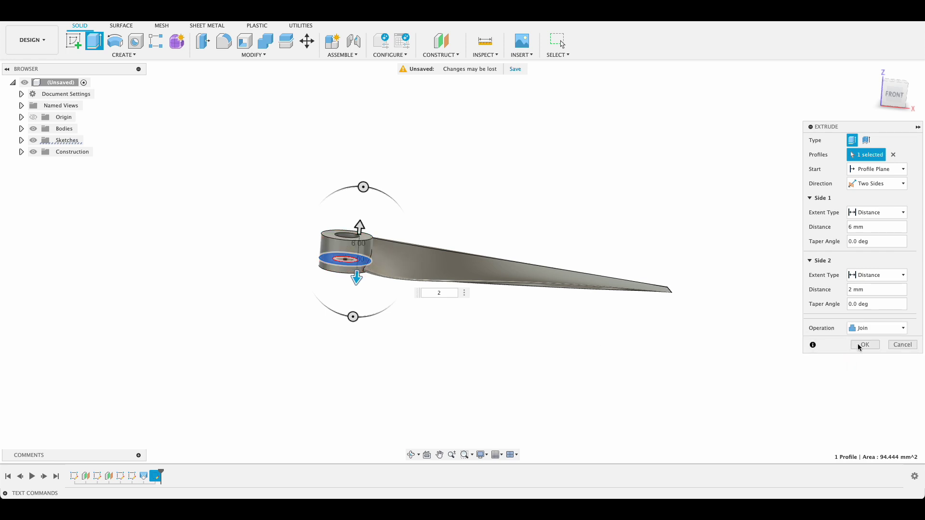
click(859, 345)
shift+middle_drag(434, 336, 455, 395)
View the propeller from the top and start Move/Copy from the hub's ring face
click(560, 42)
click(897, 98)
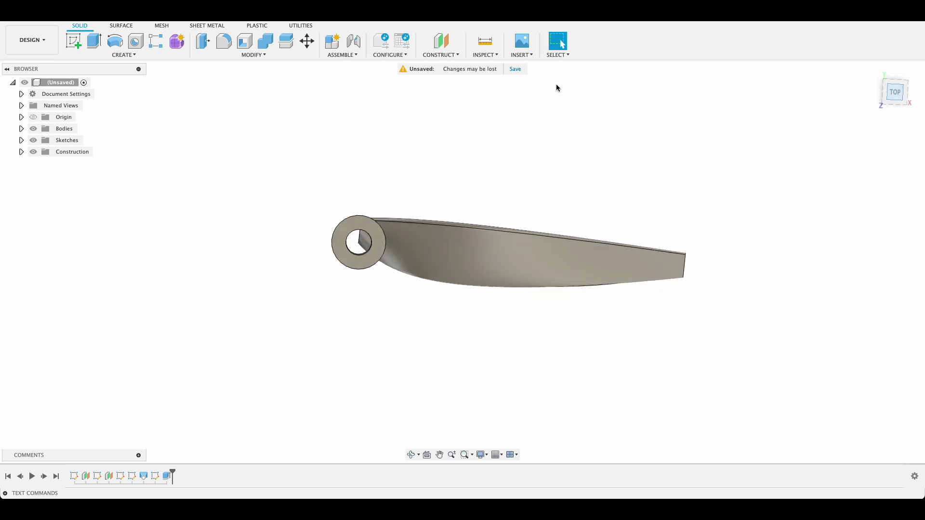
middle_drag(417, 185, 464, 183)
click(417, 270)
right_click(417, 272)
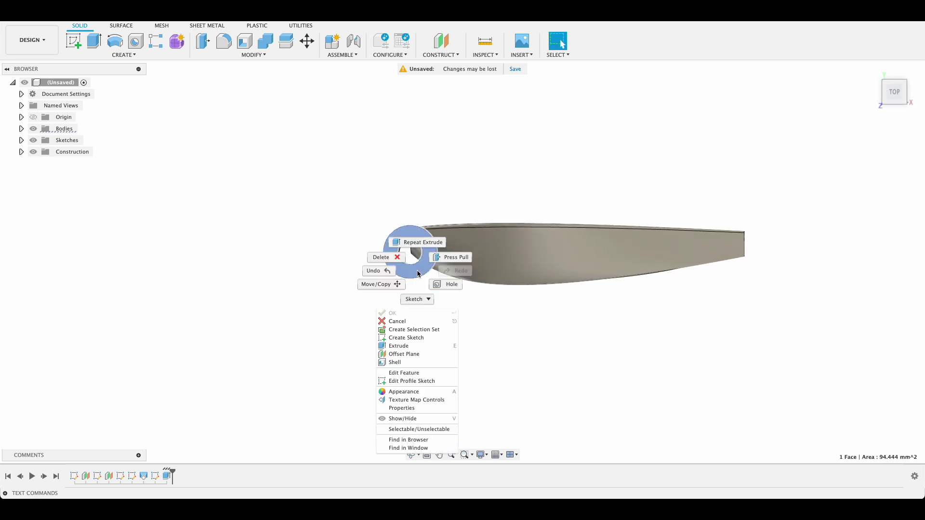
click(388, 283)
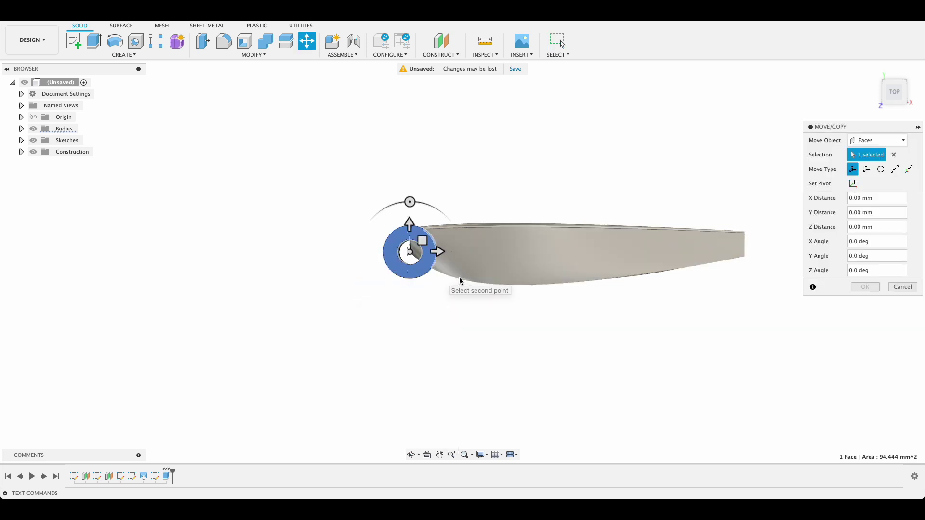
Set Move/Copy to rotate whole bodies about the hub's circular edge
click(855, 142)
click(865, 163)
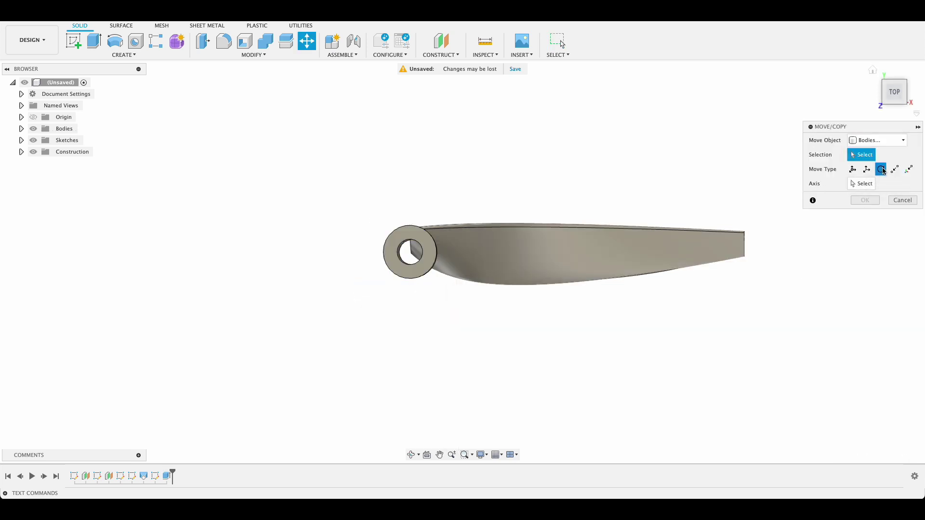
click(862, 185)
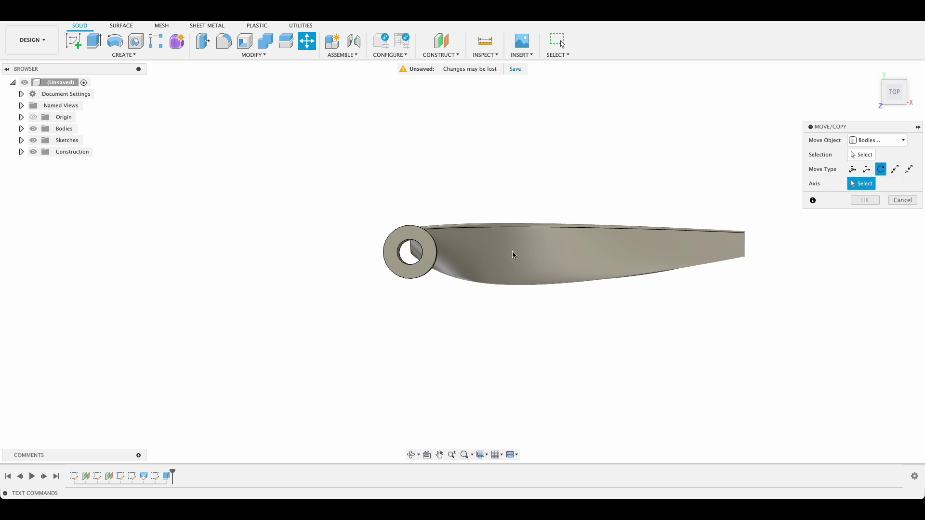
click(436, 257)
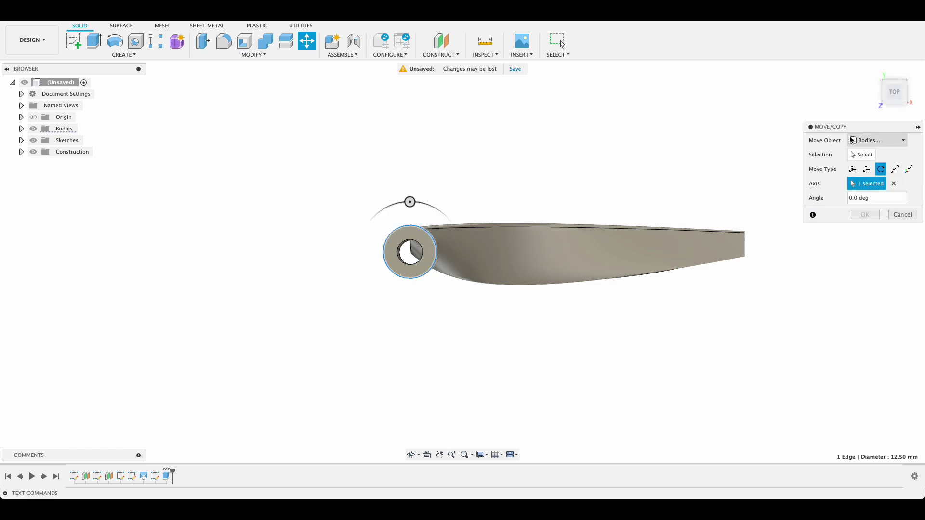
Select the blade body and create a copy of it rotated 180 degrees
click(855, 157)
click(430, 259)
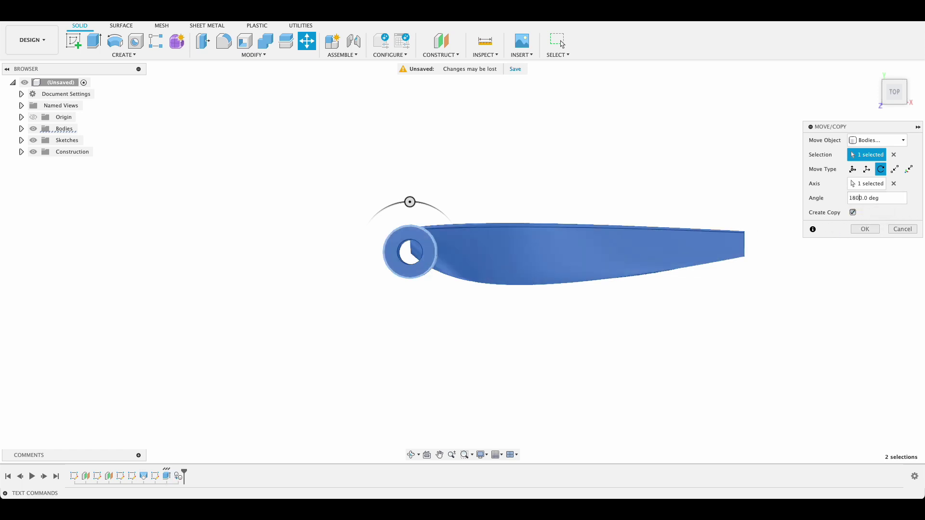
key(Return)
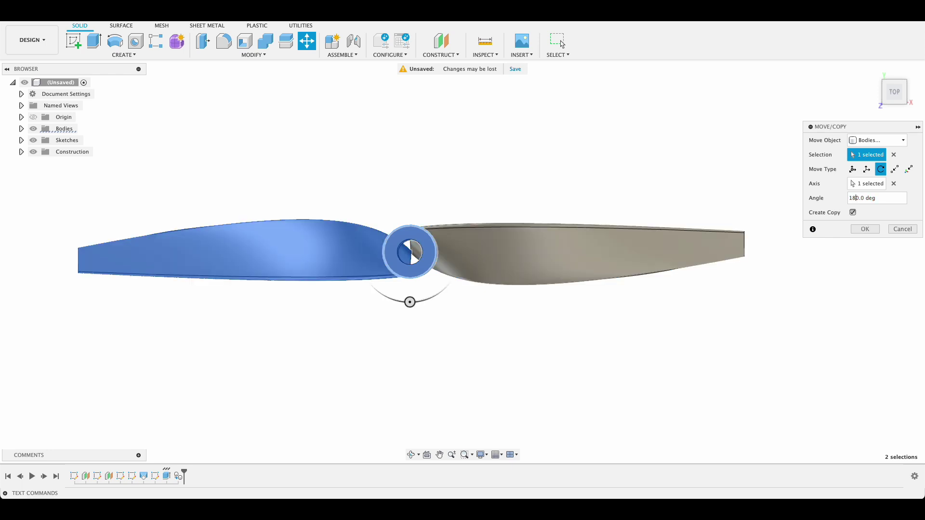
click(864, 229)
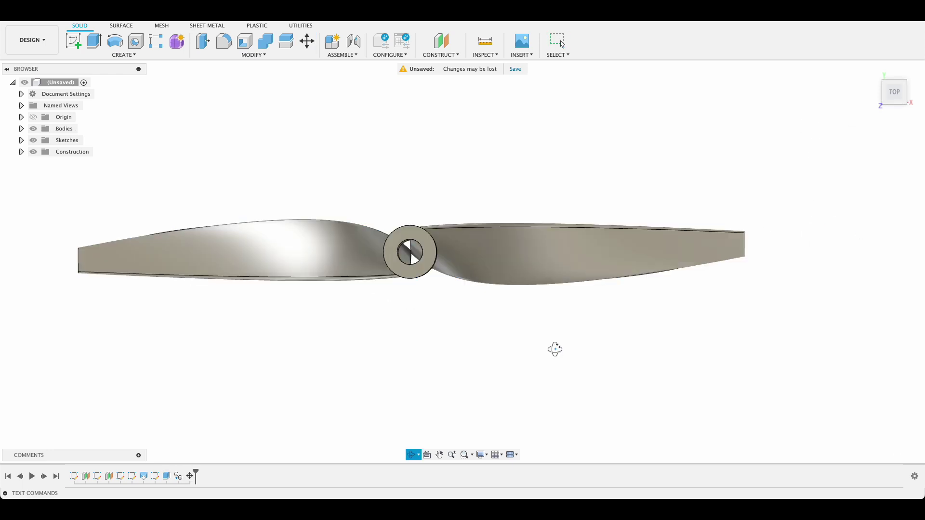
mouse_move(554, 348)
mouse_down()
mouse_move(553, 241)
mouse_move(553, 346)
mouse_up()
key(Escape)
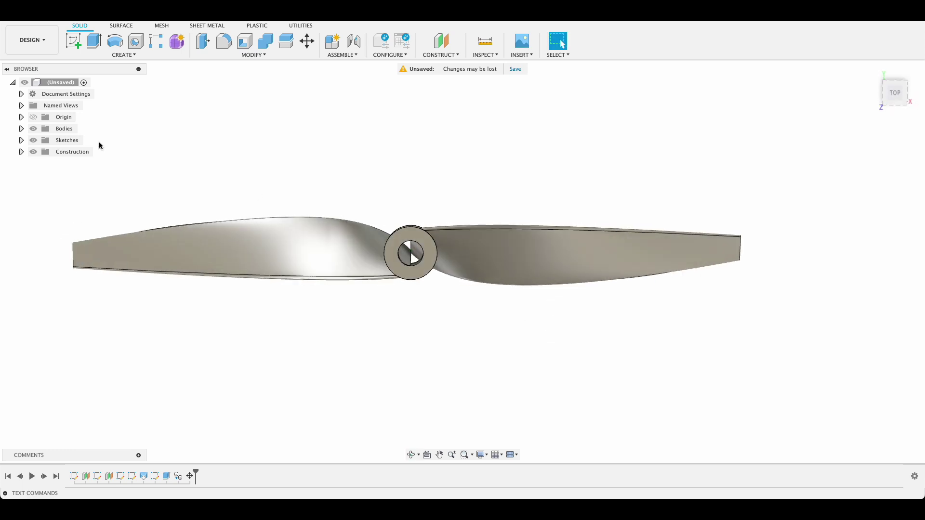
Combine with target Body2 and tool Body1 using the Join operation
click(21, 128)
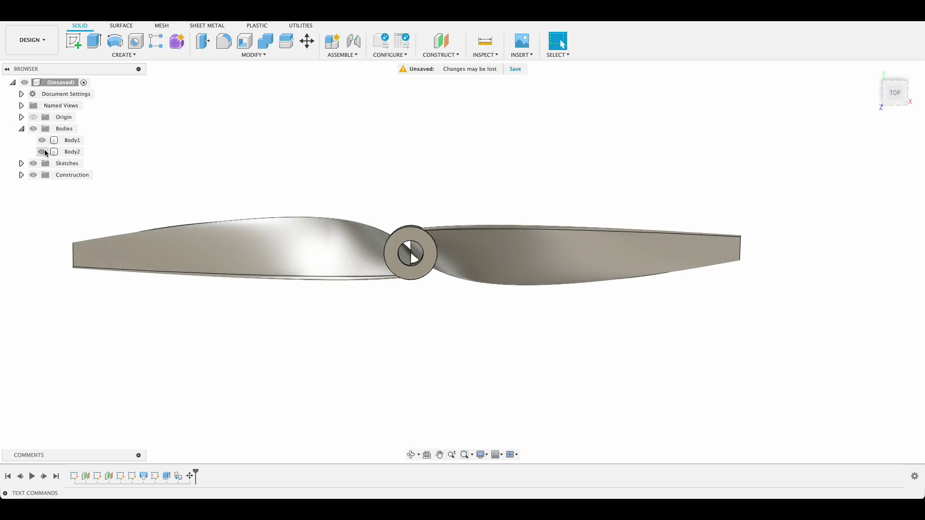
click(41, 152)
click(42, 152)
click(269, 45)
click(71, 152)
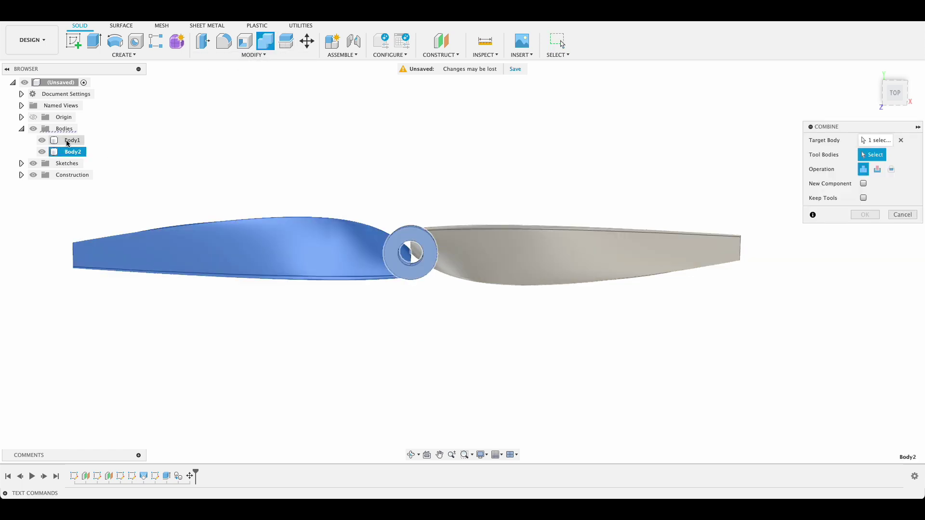
click(67, 142)
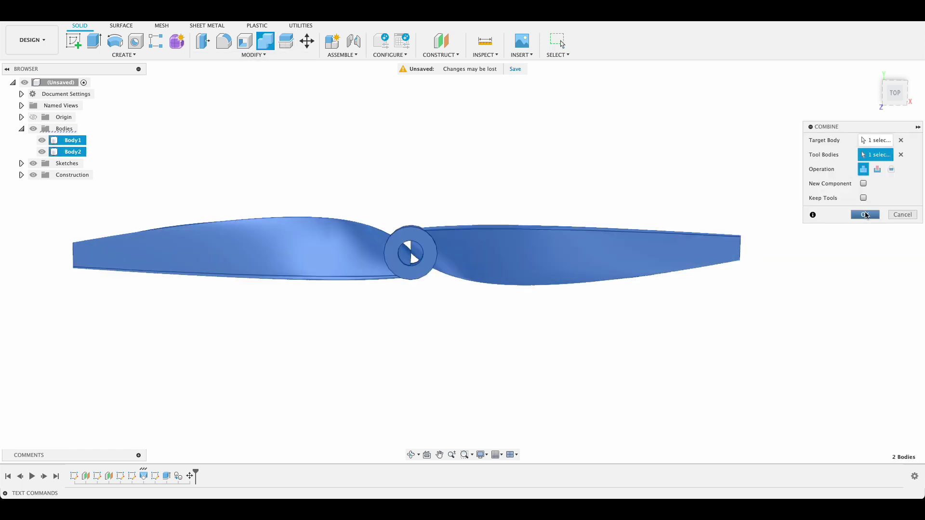
click(865, 214)
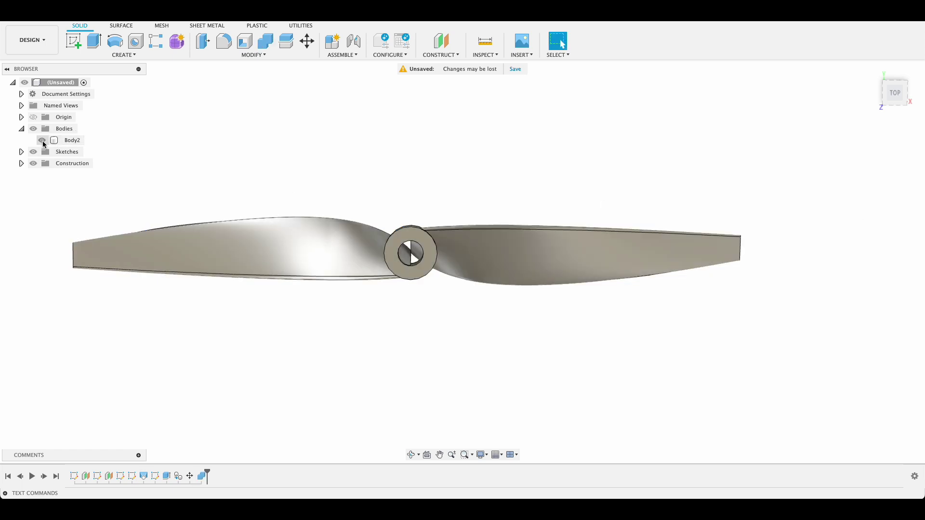
click(43, 143)
click(43, 143)
shift+middle_drag(469, 388, 449, 339)
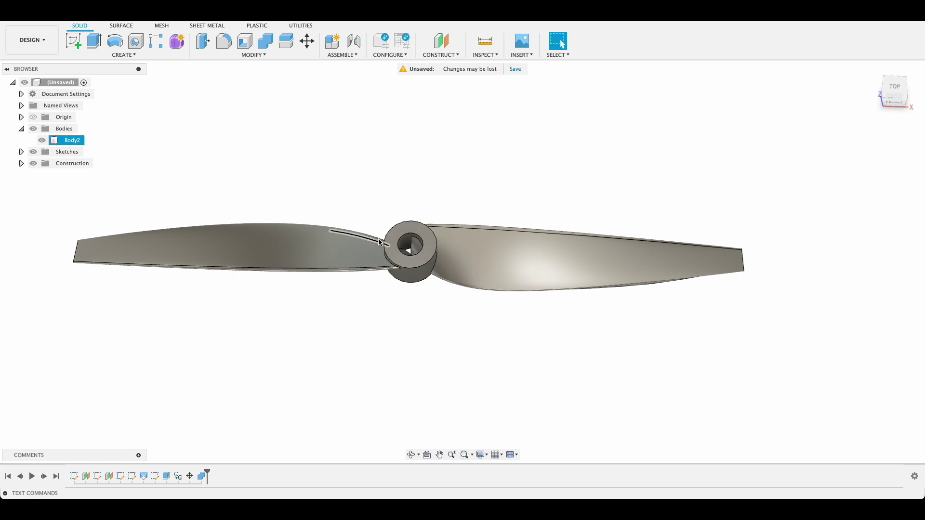
Sketch on the hub's top face, projecting the hole edge into it
click(73, 41)
click(395, 252)
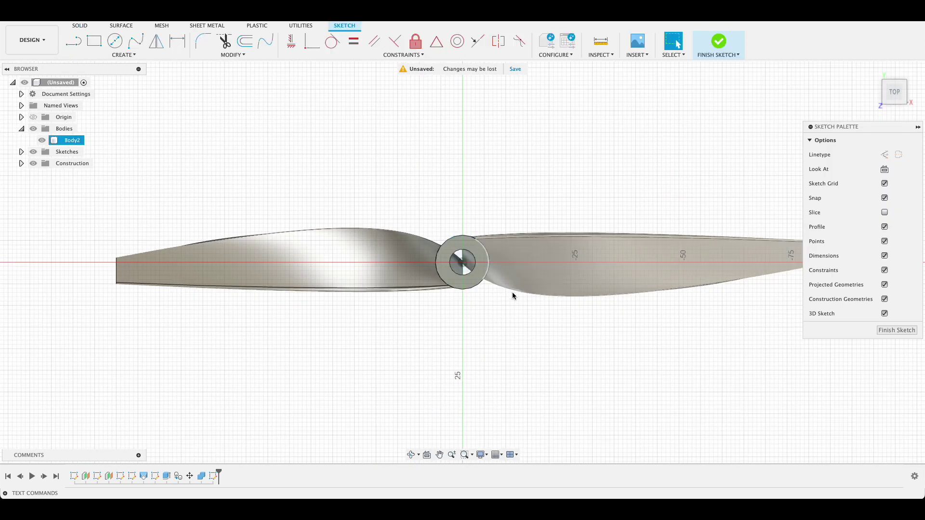
key(p)
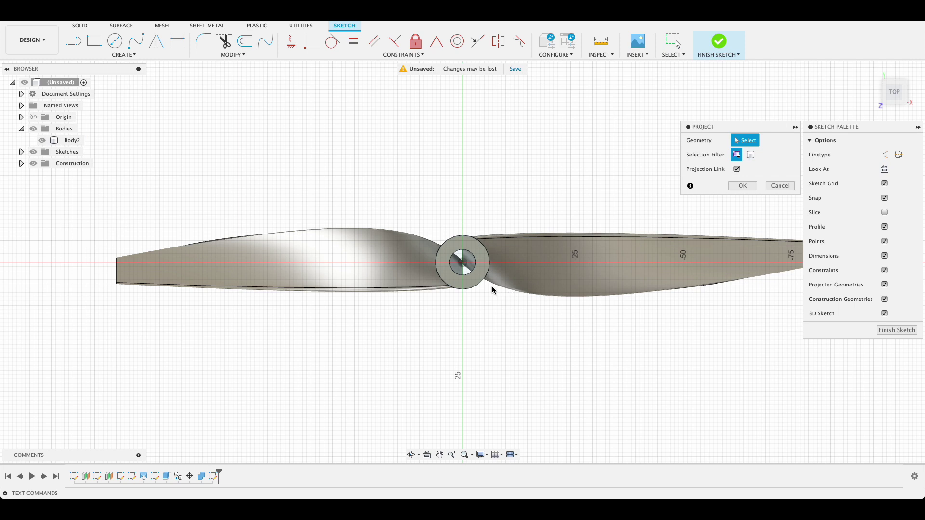
click(467, 276)
click(754, 187)
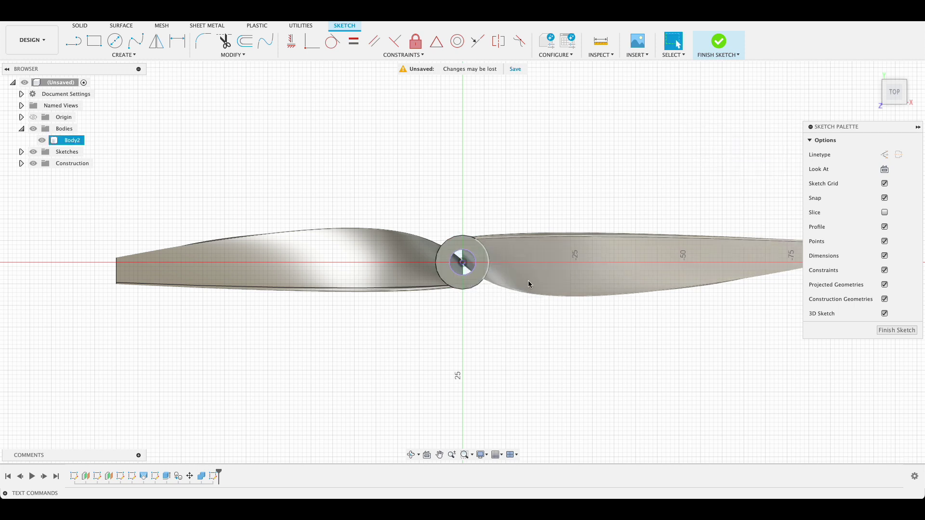
click(897, 330)
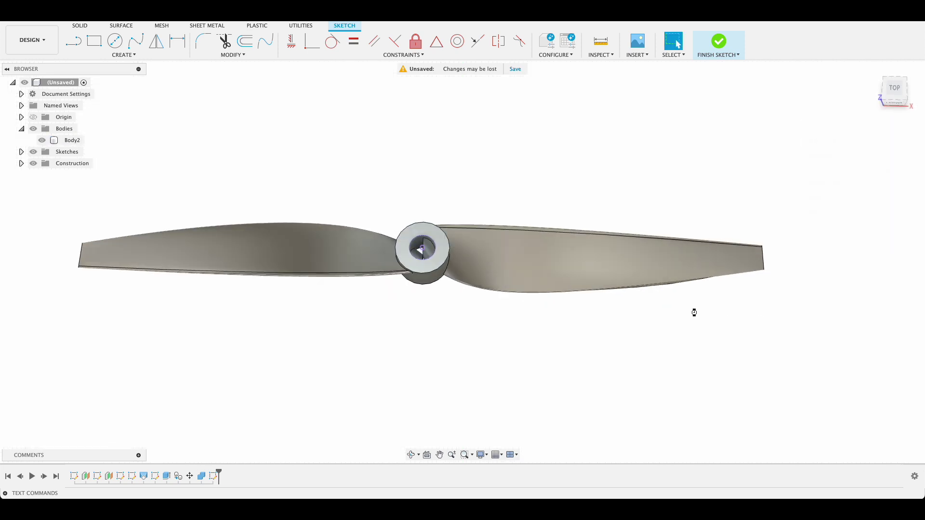
Extrude the projected circle down through the hub as a Cut
click(92, 40)
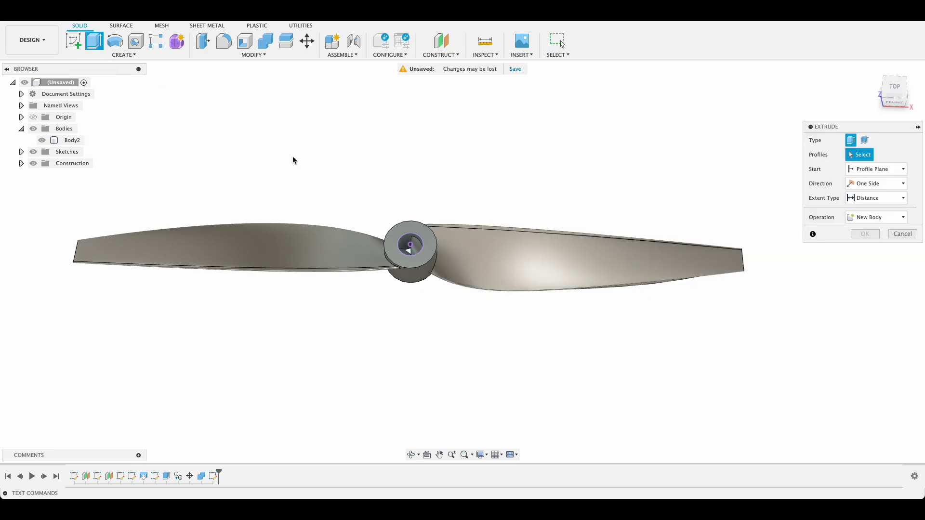
click(403, 243)
drag(409, 244, 414, 315)
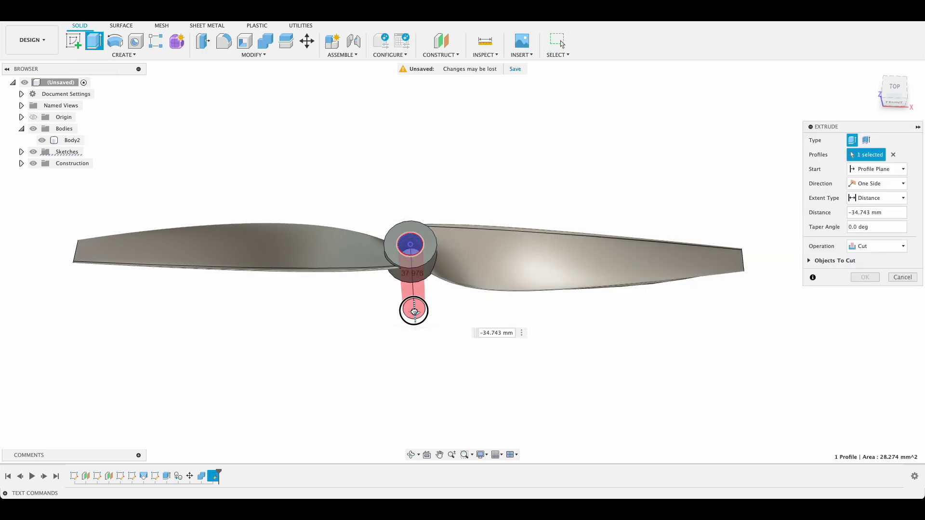
click(863, 277)
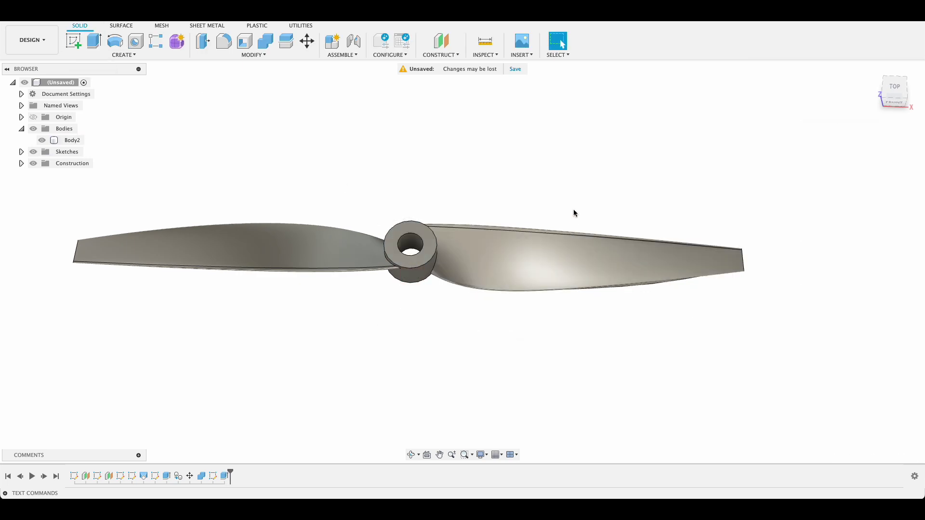
shift+middle_drag(570, 204, 438, 261)
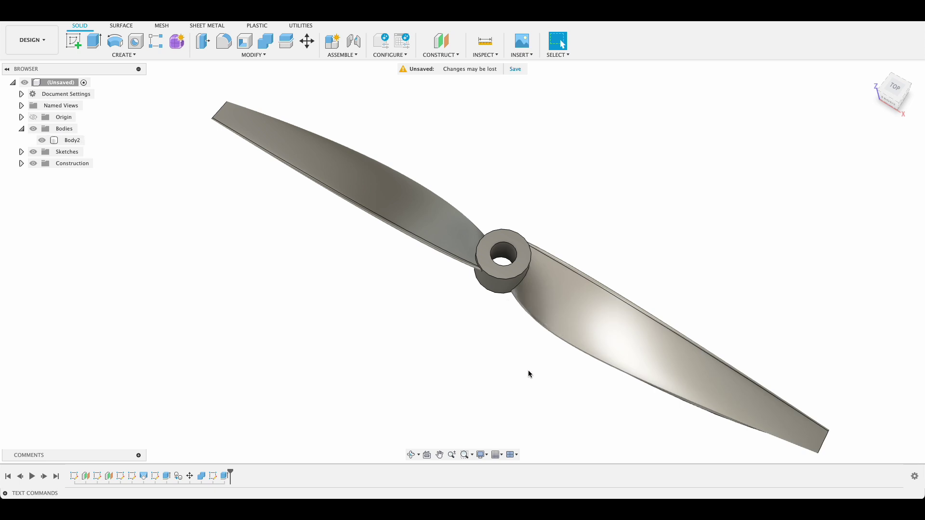
Add Coating – Black Oxide and Aluminum – Anodized Glossy (Blue) to the design's appearances
click(500, 277)
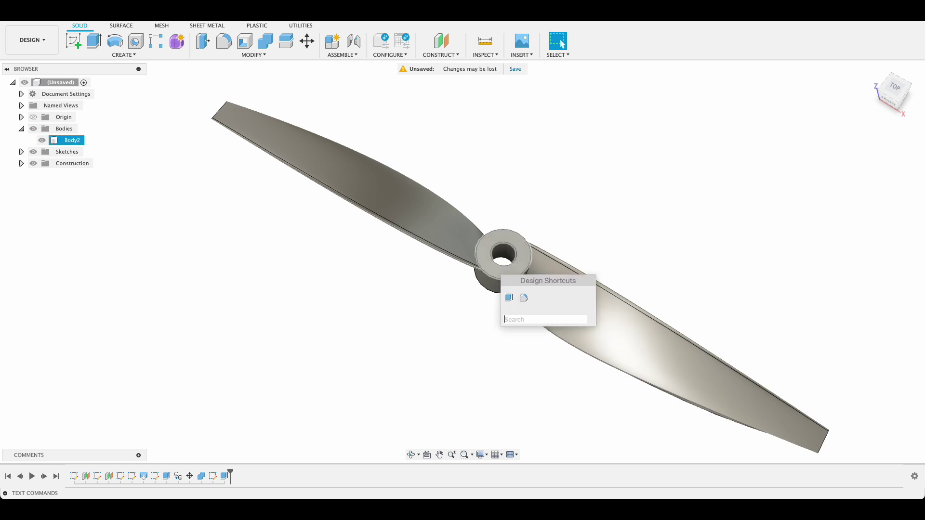
text(a)
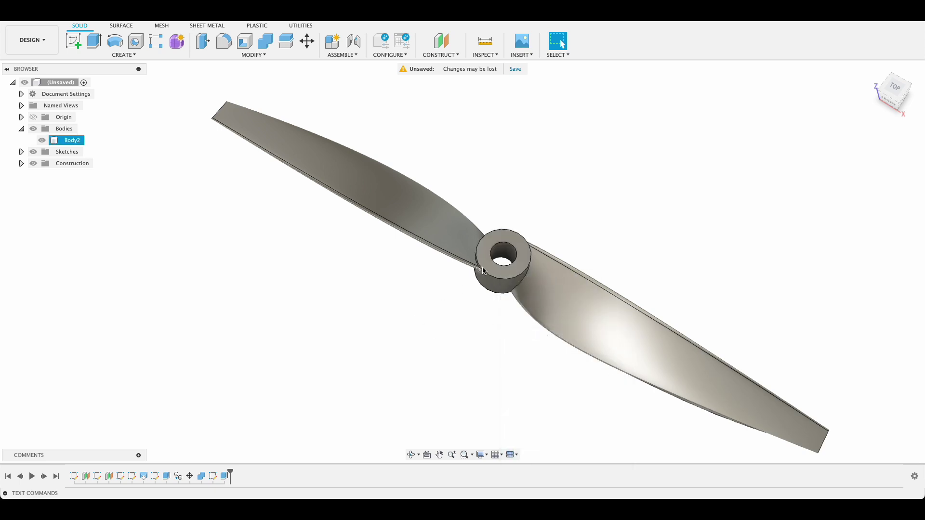
right_click(486, 269)
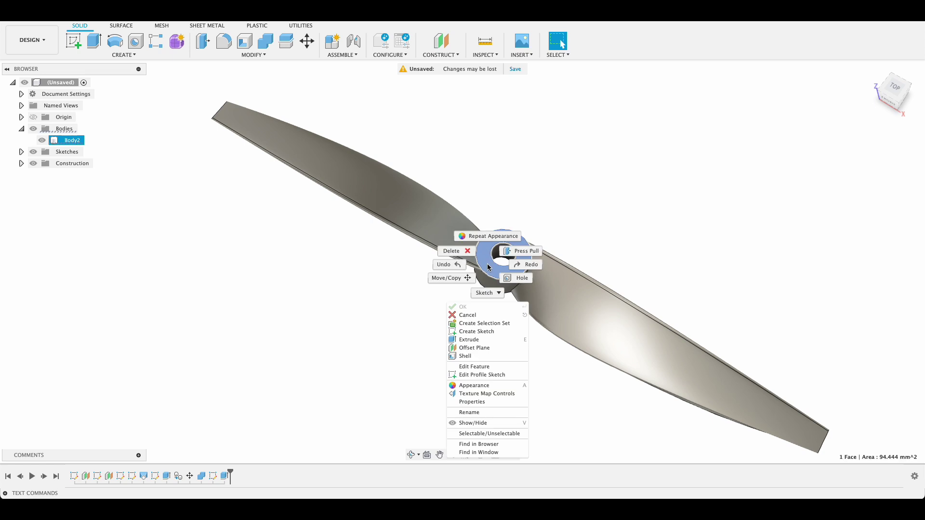
click(461, 385)
click(775, 276)
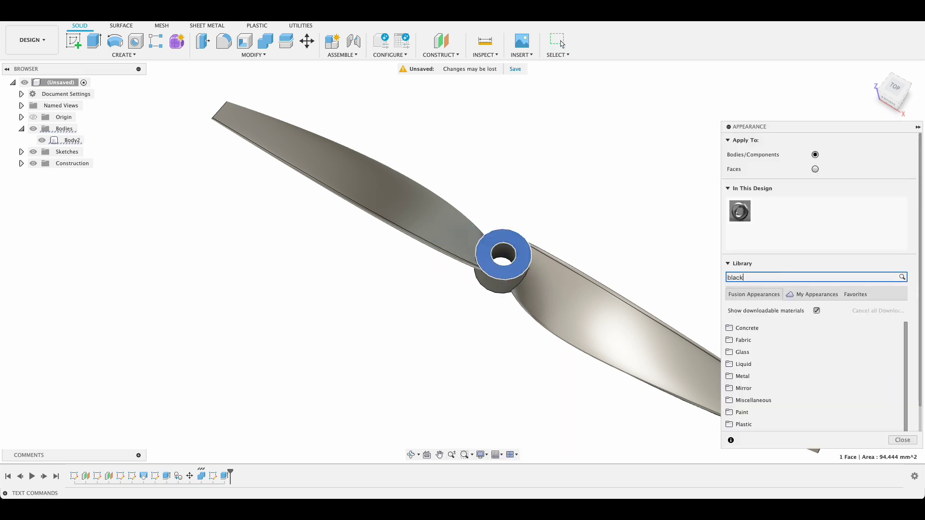
key(Return)
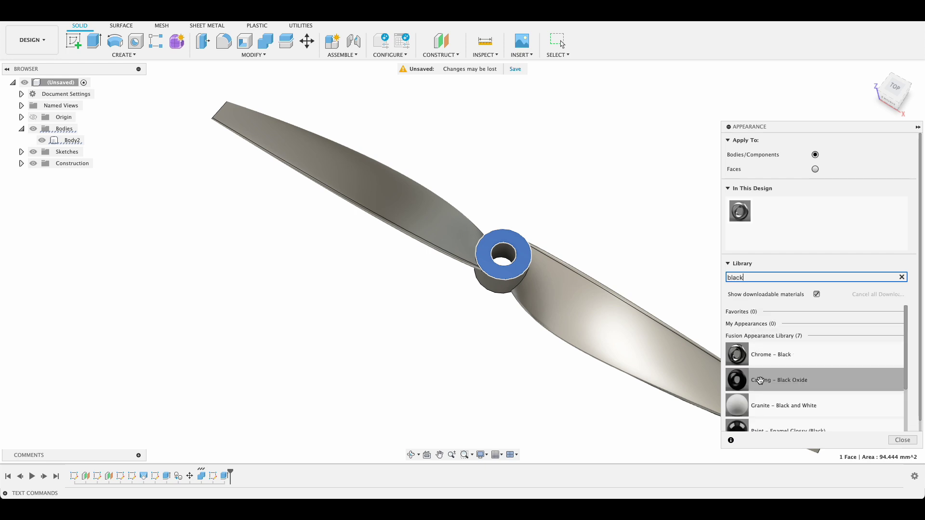
drag(758, 361, 807, 215)
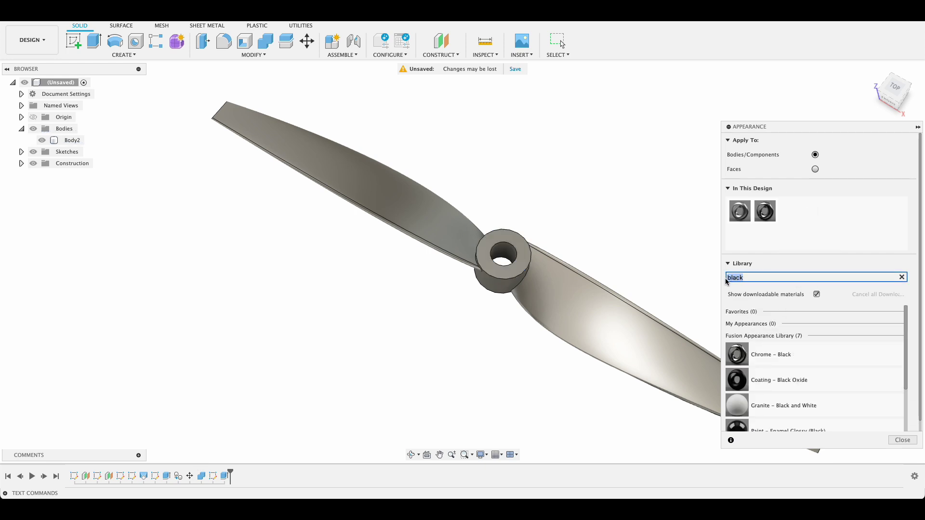
key(BackSpace)
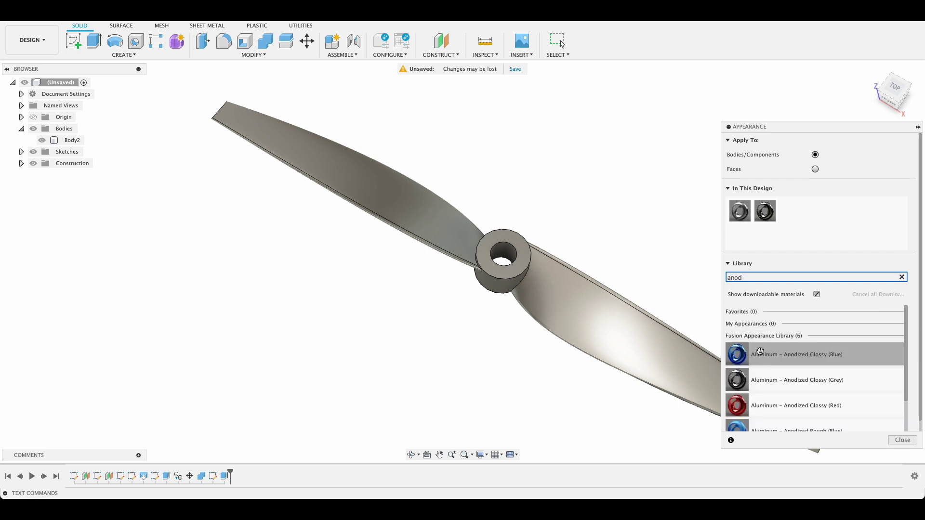
drag(760, 351, 790, 212)
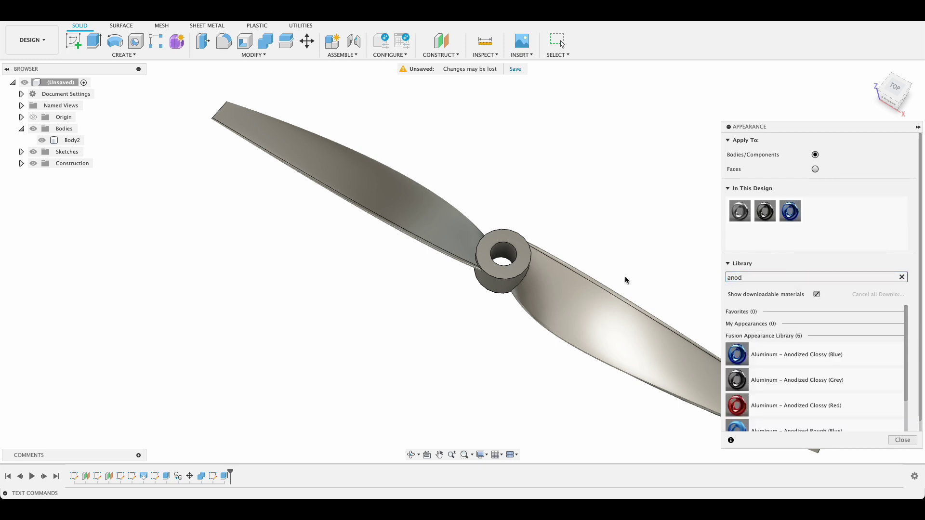
Apply the black finish to the hub's top, side and underside faces
click(511, 244)
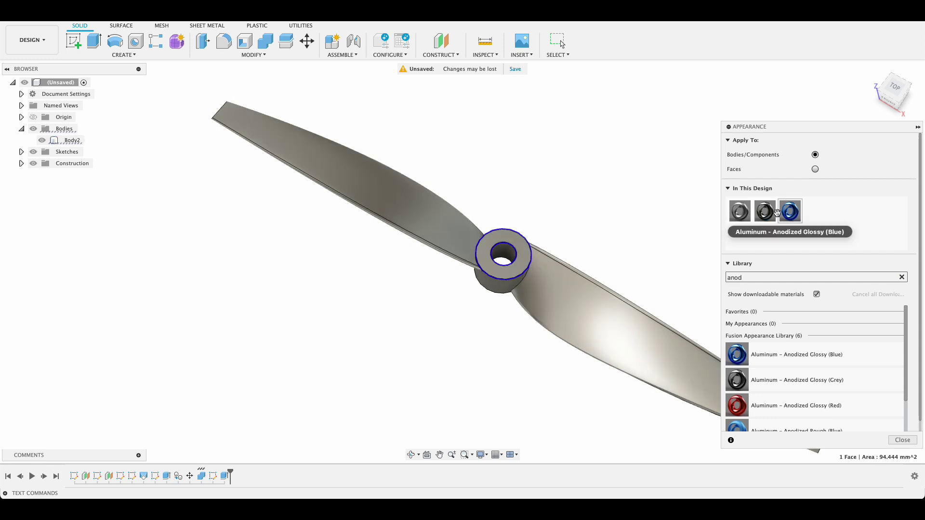
drag(775, 212, 512, 302)
shift+middle_drag(512, 301, 497, 277)
click(497, 277)
drag(749, 210, 504, 277)
shift+middle_drag(504, 277, 525, 269)
drag(761, 212, 515, 285)
shift+middle_drag(558, 176, 579, 291)
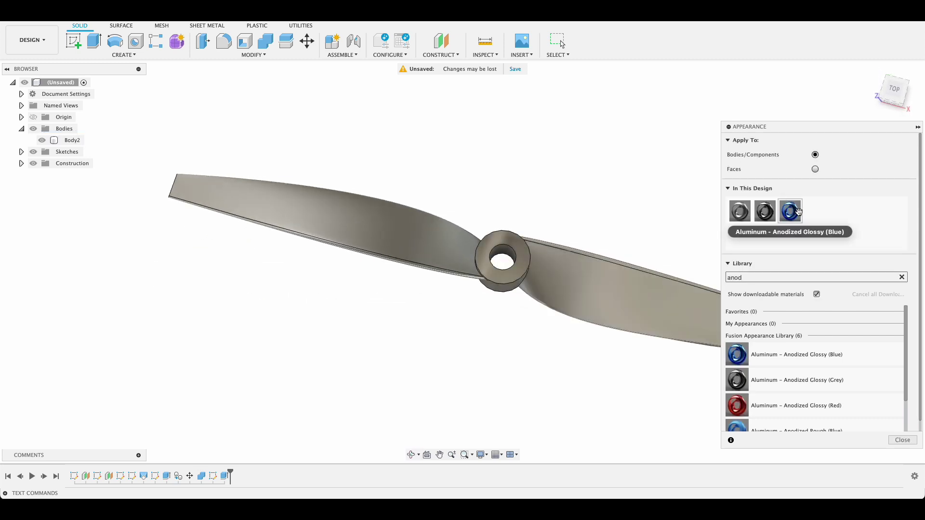
Apply the Anodized Glossy (Blue) finish to the whole propeller
drag(790, 214, 481, 328)
shift+middle_drag(502, 353, 536, 221)
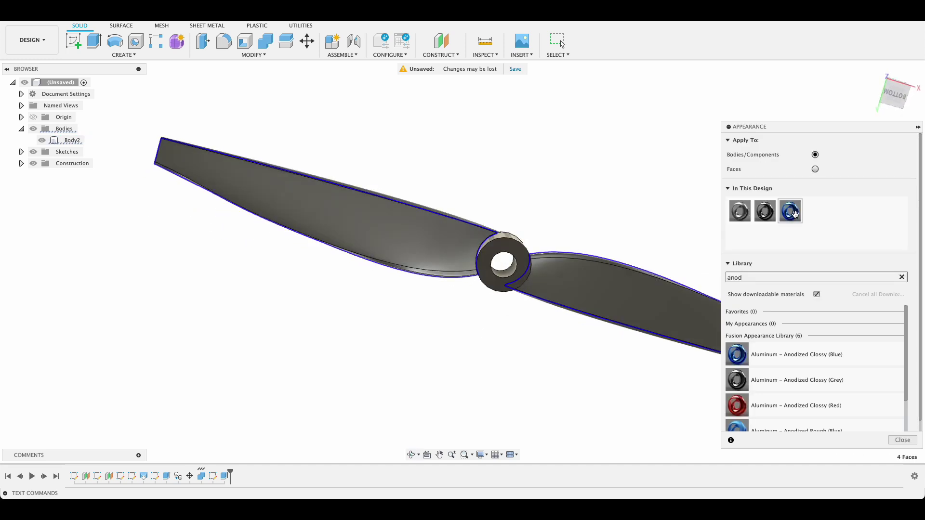
drag(791, 214, 636, 237)
shift+middle_drag(565, 151, 537, 281)
shift+middle_drag(470, 323, 481, 310)
shift+middle_drag(441, 282, 515, 310)
Add Anodized Glossy (Red) and apply it to both blades' thin edge faces
drag(764, 417, 857, 212)
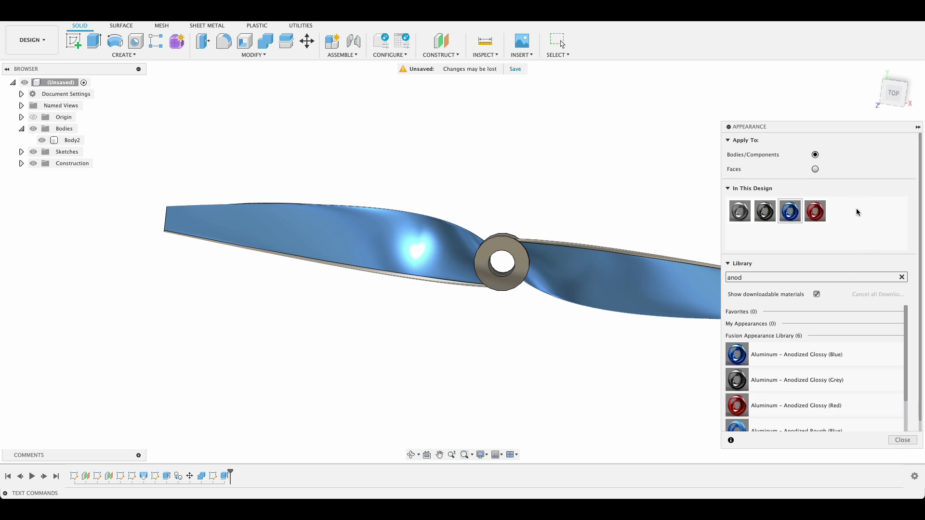
click(620, 248)
shift+click(475, 287)
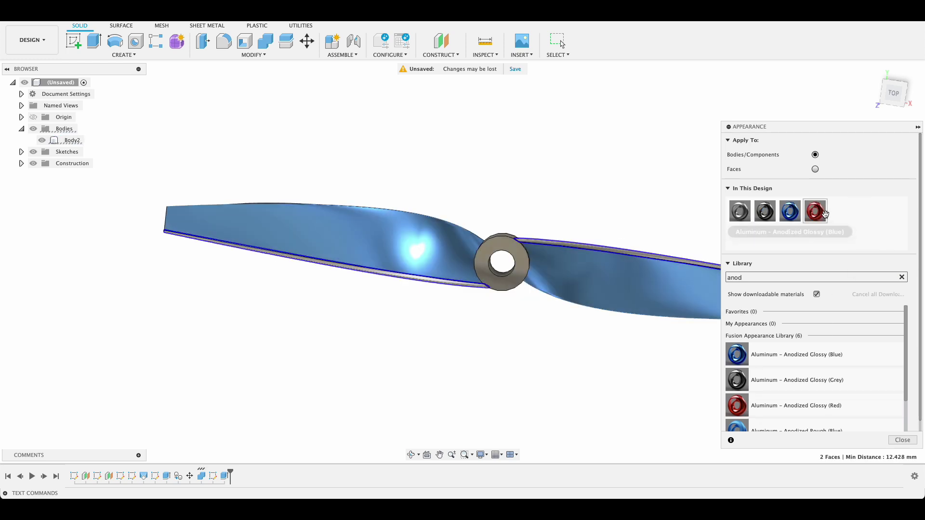
drag(815, 211, 698, 263)
Close the Appearance panel, then zoom out and orbit around the blue-and-red propeller
click(902, 439)
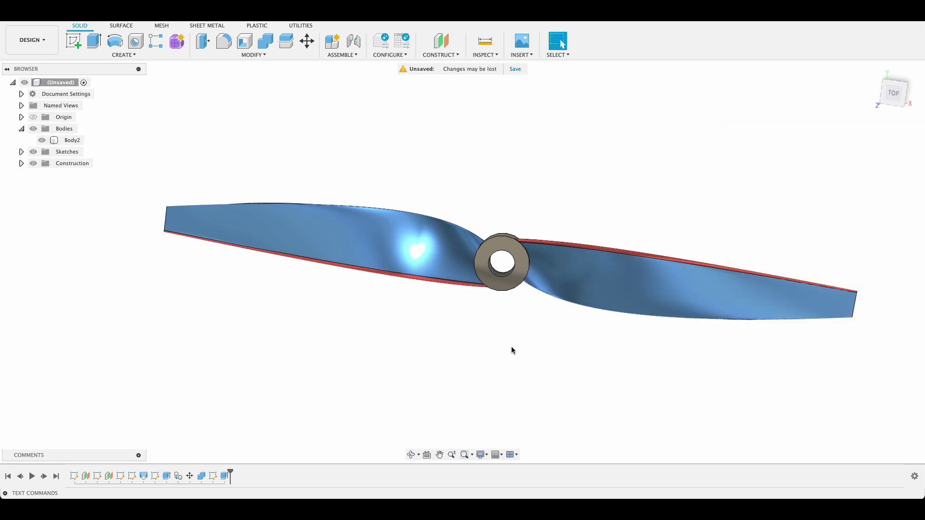
scroll(506, 345, down, 3)
mouse_move(516, 345)
shift+middle_down()
mouse_move(499, 157)
mouse_move(512, 305)
mouse_move(504, 347)
shift+middle_up()
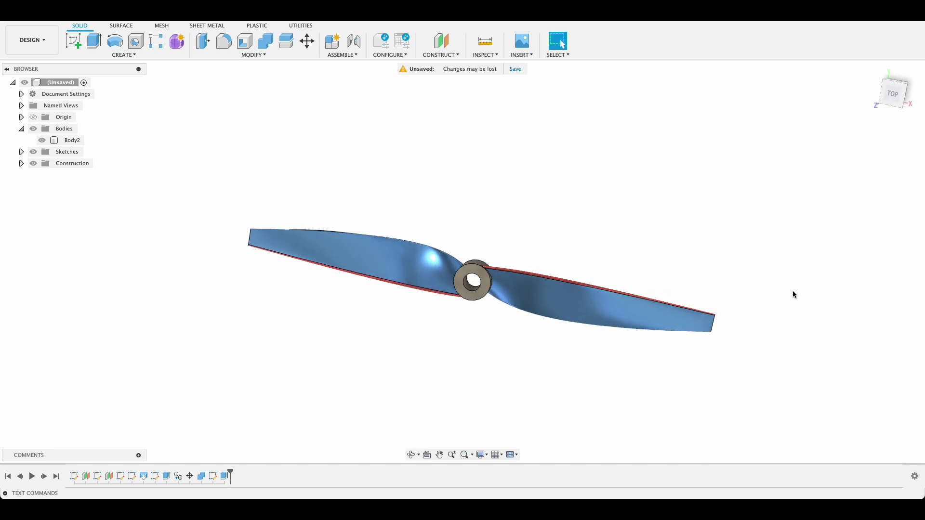